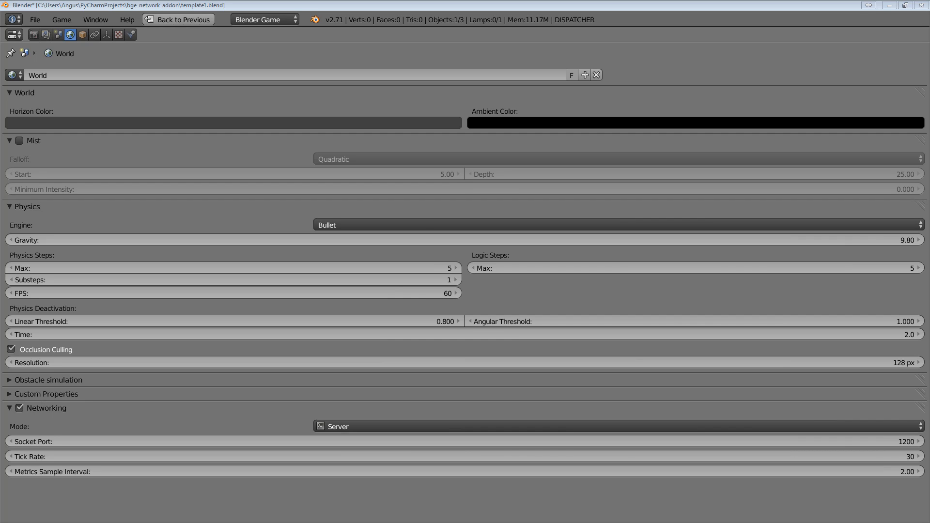
- Check the world's Networking mode and physics settings, restoring the full Game Logic layout
{"action": "left_click", "coordinate": [533, 430]}
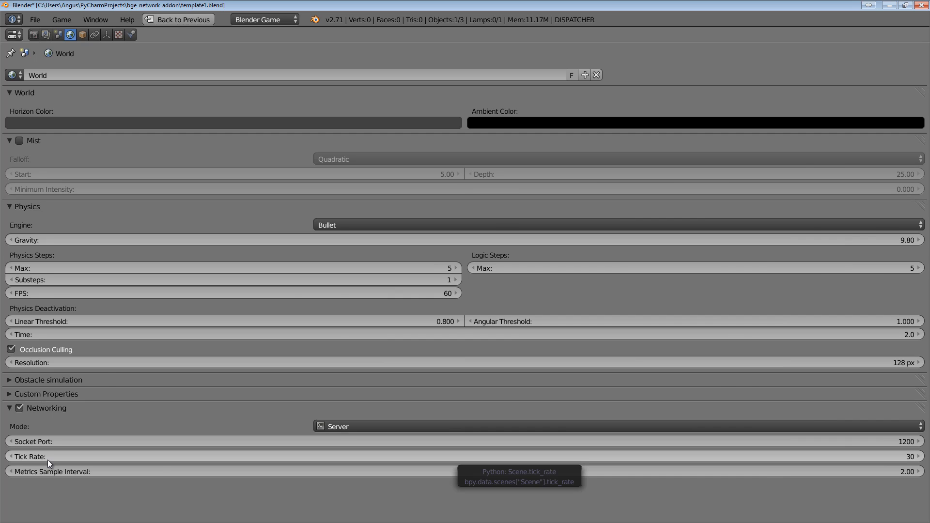
{"action": "key", "text": "ctrl+Down"}
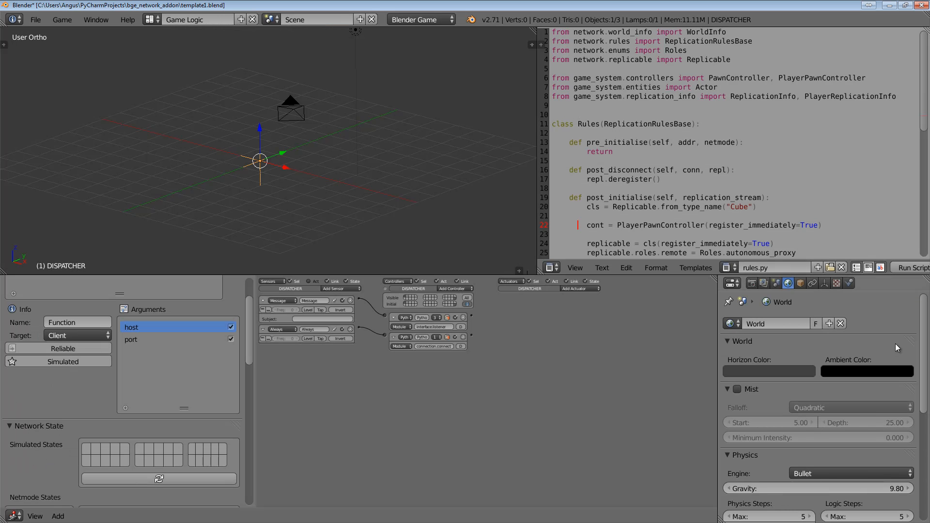
{"action": "scroll", "coordinate": [897, 363], "scroll_direction": "down", "scroll_amount": 7}
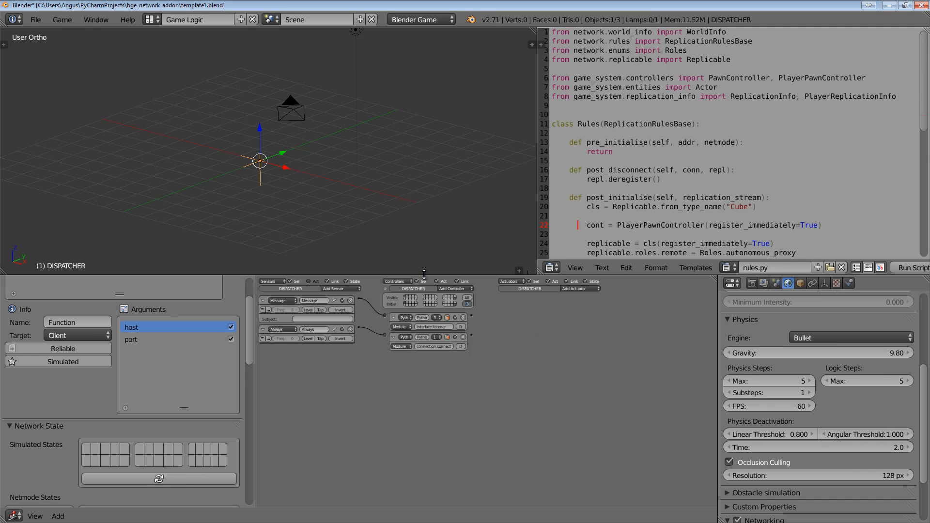
- Maximize the logic editor, enlarge its logic bricks, and widen the sidebar holding the DISPATCHER object's network settings
{"action": "key", "text": "ctrl+Up"}
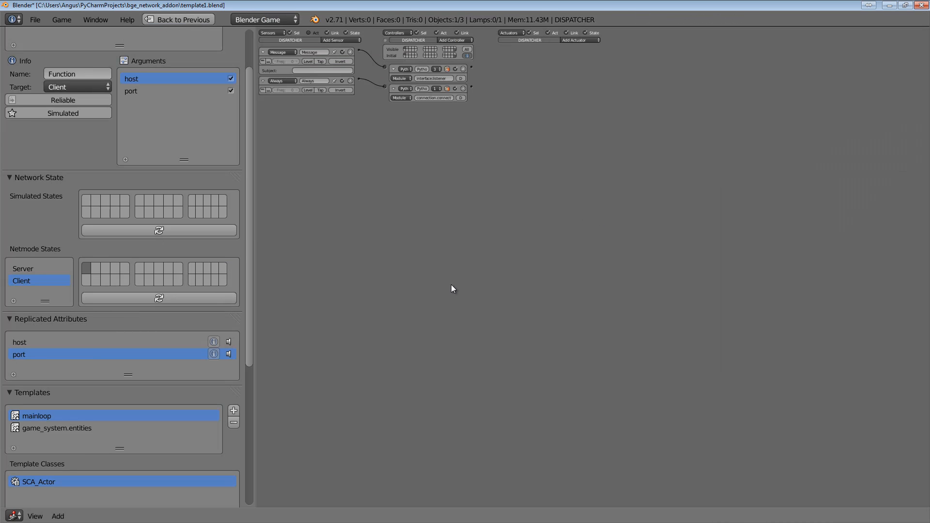
{"action": "scroll", "coordinate": [584, 136], "scroll_direction": "up", "scroll_amount": 4}
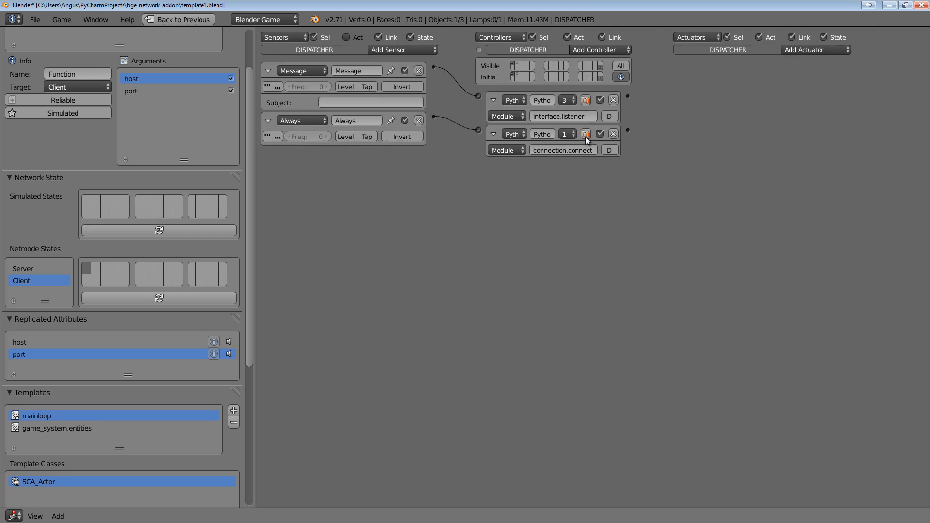
{"action": "scroll", "coordinate": [164, 167], "scroll_direction": "up", "scroll_amount": 3}
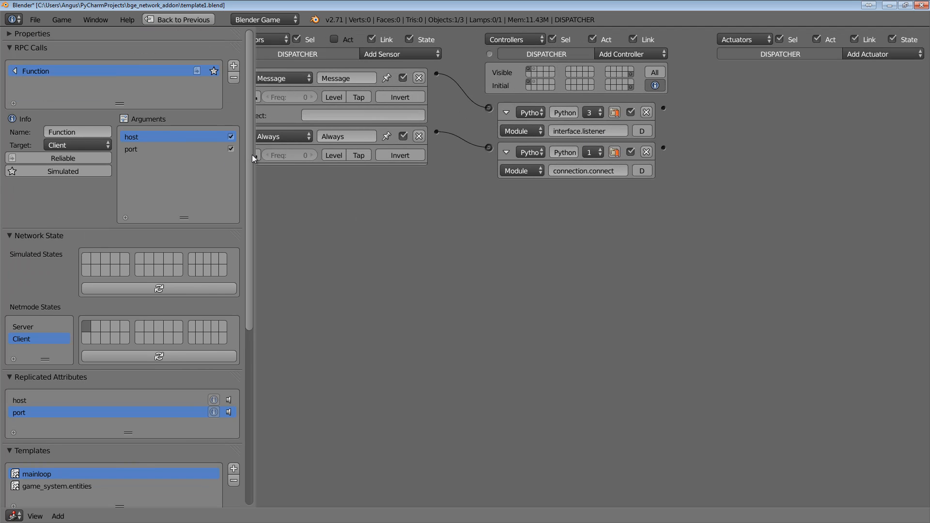
{"action": "left_click_drag", "start_coordinate": [253, 153], "coordinate": [544, 153]}
- Collapse the RPC Calls, Network State, Replicated Attributes and Templates sections, leaving Network expanded
{"action": "left_click", "coordinate": [16, 47]}
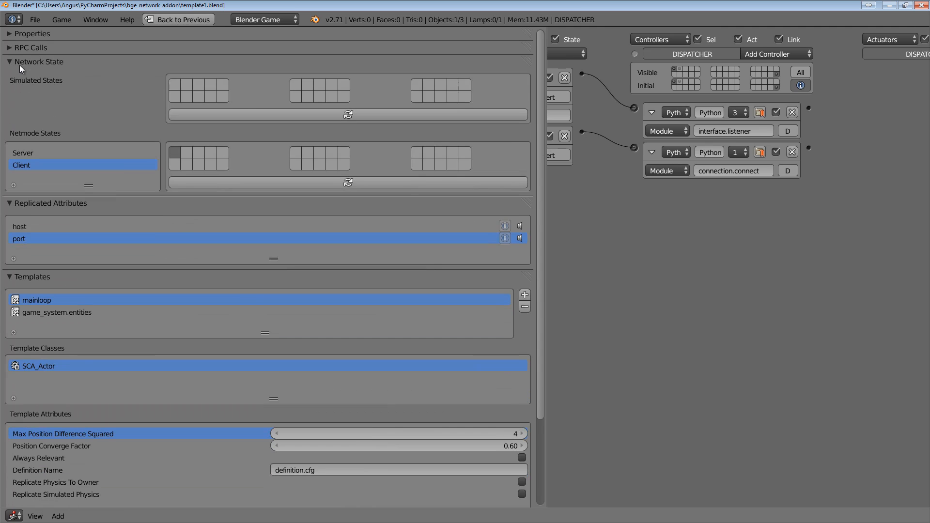
{"action": "left_click", "coordinate": [15, 62]}
{"action": "left_click", "coordinate": [15, 75]}
{"action": "left_click", "coordinate": [12, 89]}
{"action": "left_click", "coordinate": [15, 100]}
{"action": "left_click", "coordinate": [15, 100]}
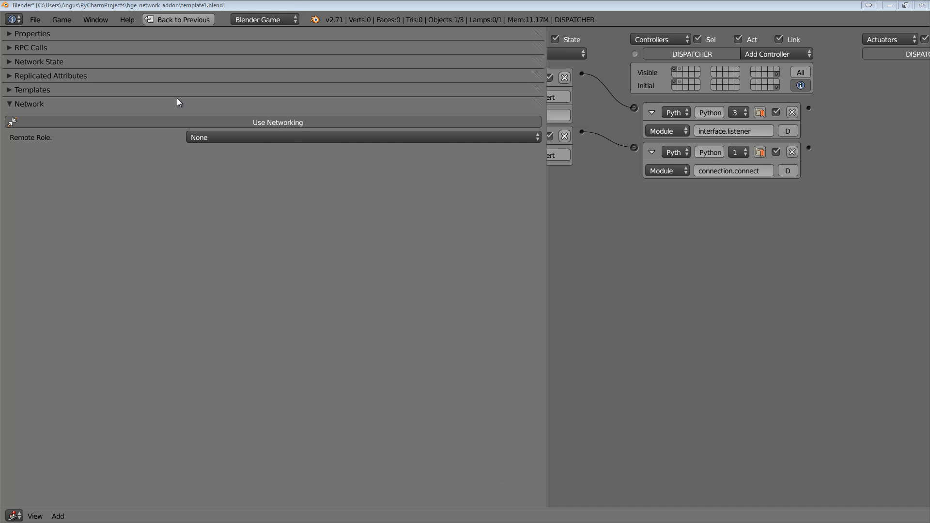
- Set the DISPATCHER object's remote role to Simulated Proxy, turning Use Networking off and back on
{"action": "left_click", "coordinate": [290, 124]}
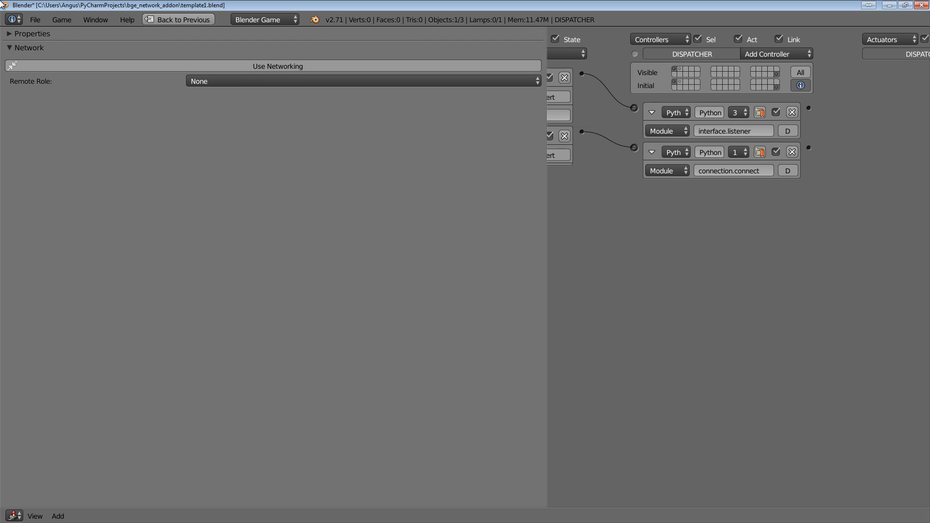
{"action": "left_click", "coordinate": [221, 84]}
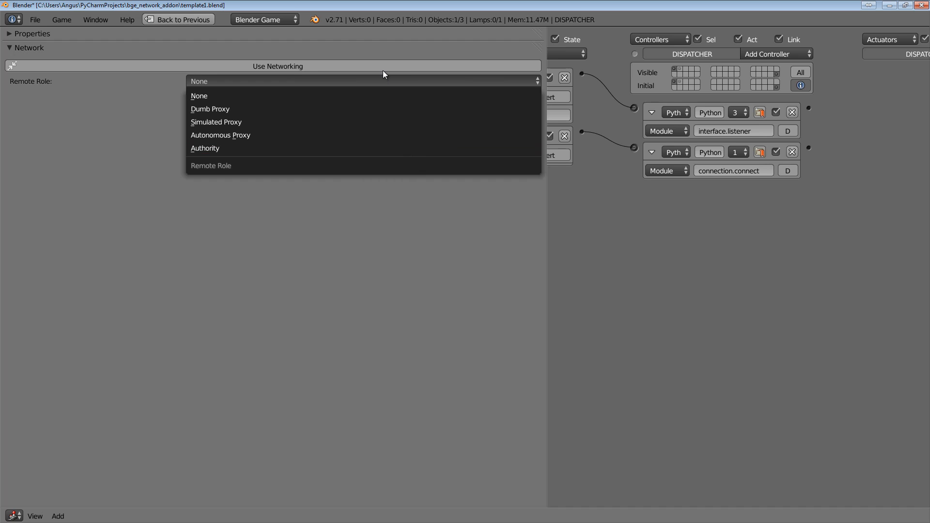
{"action": "left_click", "coordinate": [267, 81]}
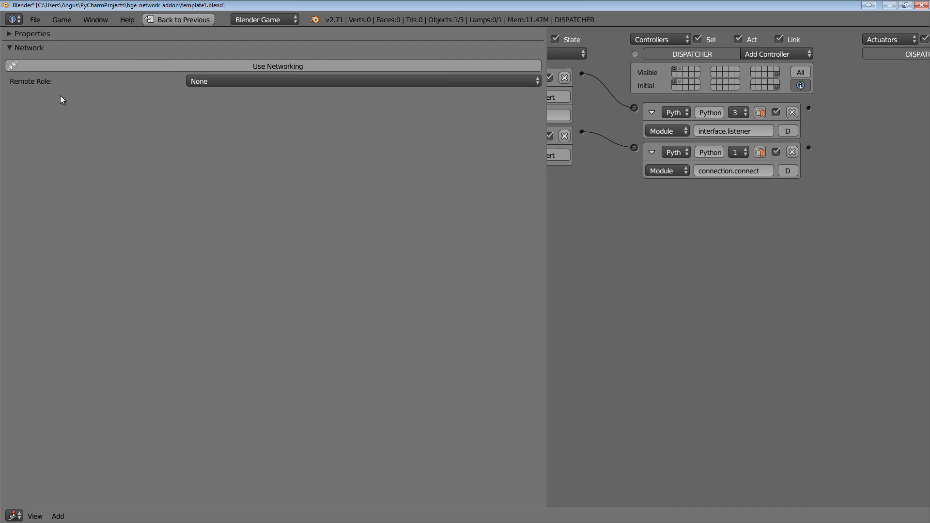
{"action": "left_click", "coordinate": [211, 79]}
{"action": "left_click", "coordinate": [257, 84]}
{"action": "left_click", "coordinate": [258, 84]}
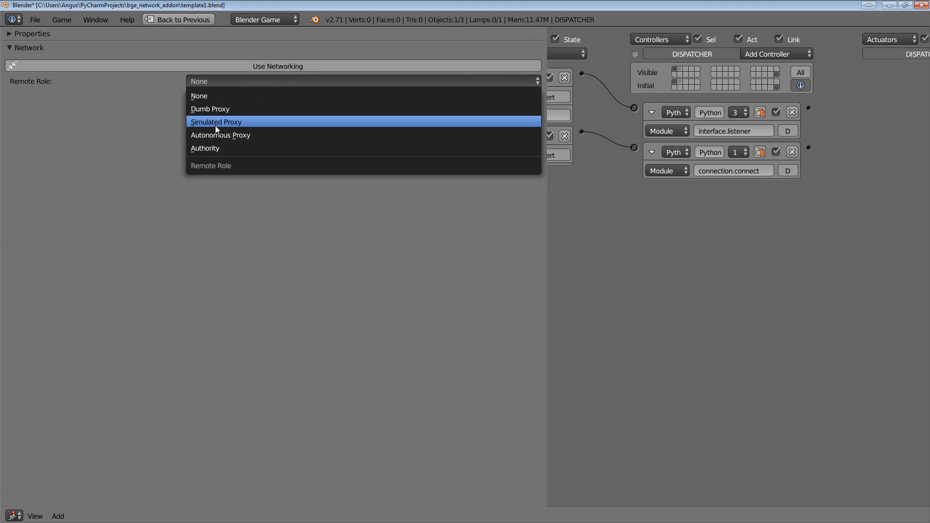
{"action": "left_click", "coordinate": [228, 124]}
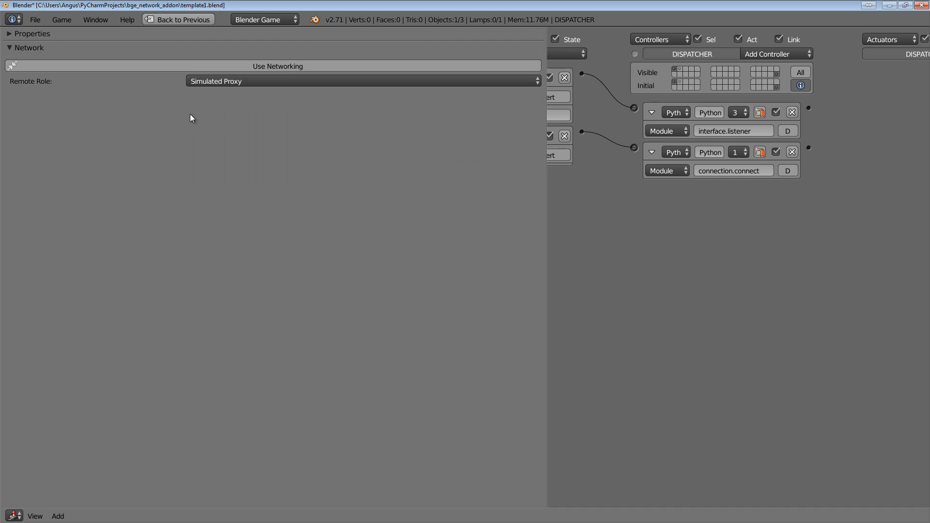
{"action": "left_click", "coordinate": [342, 66]}
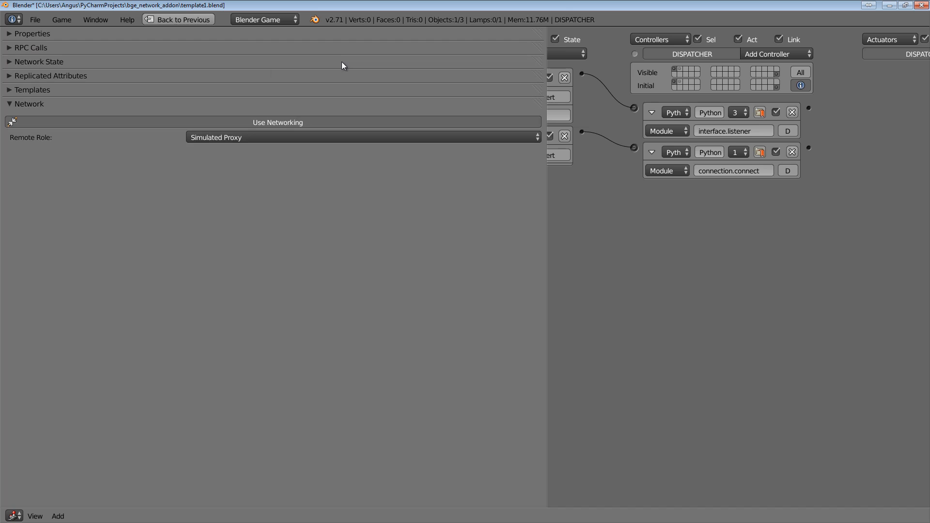
- Expand the RPC calls, rename the existing Function call to Example and set its target to Server
{"action": "left_click", "coordinate": [52, 51]}
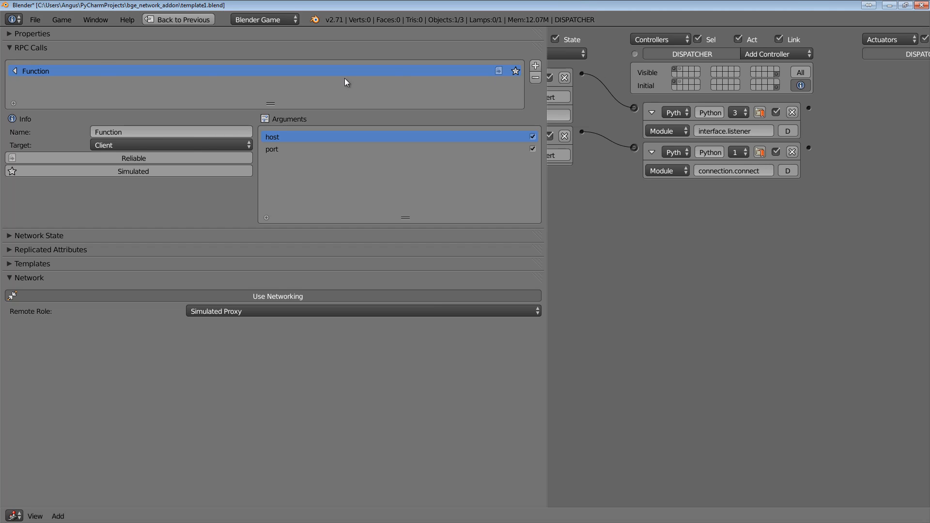
{"action": "double_click", "coordinate": [24, 70]}
{"action": "left_click", "coordinate": [37, 69]}
{"action": "left_click_drag", "start_coordinate": [19, 72], "coordinate": [57, 73]}
{"action": "type", "text": "Example"}
{"action": "key", "text": "Return"}
{"action": "left_click", "coordinate": [141, 147]}
{"action": "left_click", "coordinate": [138, 127]}
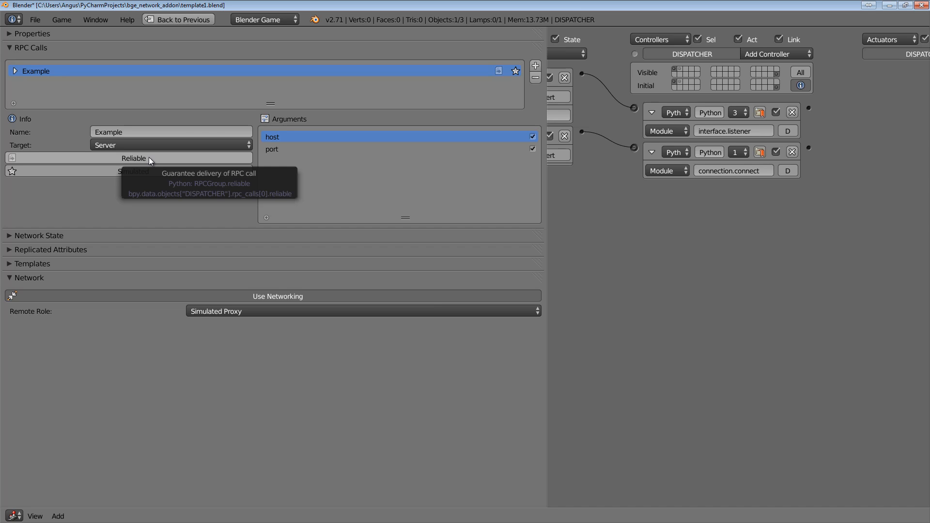
- Toggle the Example RPC call's Reliable and Simulated options repeatedly to demonstrate them
{"action": "right_click", "coordinate": [496, 68]}
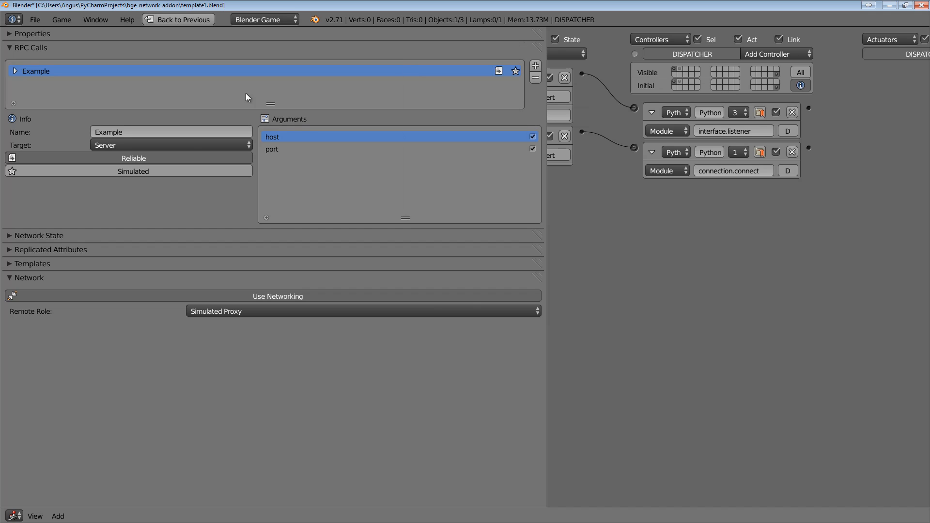
{"action": "left_click", "coordinate": [496, 73]}
{"action": "left_click", "coordinate": [496, 73]}
{"action": "left_click", "coordinate": [496, 73]}
{"action": "left_click", "coordinate": [499, 73]}
{"action": "left_click", "coordinate": [502, 74]}
{"action": "left_click", "coordinate": [207, 167]}
{"action": "left_click", "coordinate": [208, 167]}
{"action": "left_click", "coordinate": [213, 158]}
{"action": "left_click", "coordinate": [214, 157]}
{"action": "left_click", "coordinate": [505, 70]}
{"action": "left_click", "coordinate": [503, 70]}
{"action": "left_click", "coordinate": [503, 71]}
{"action": "left_click", "coordinate": [503, 73]}
{"action": "left_click", "coordinate": [501, 72]}
{"action": "left_click", "coordinate": [501, 72]}
{"action": "left_click", "coordinate": [501, 72]}
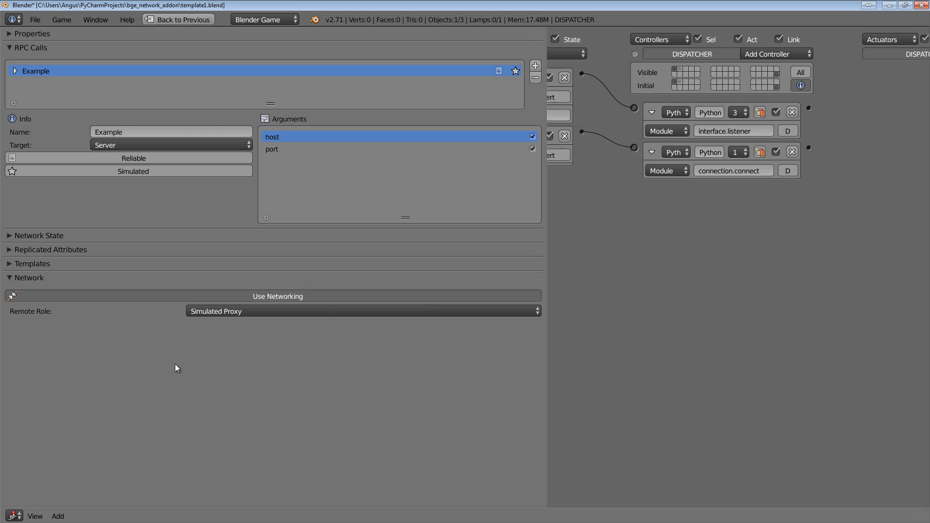
- Review the remote role options, switching the role to Autonomous Proxy and back to Simulated Proxy
{"action": "left_click", "coordinate": [313, 313]}
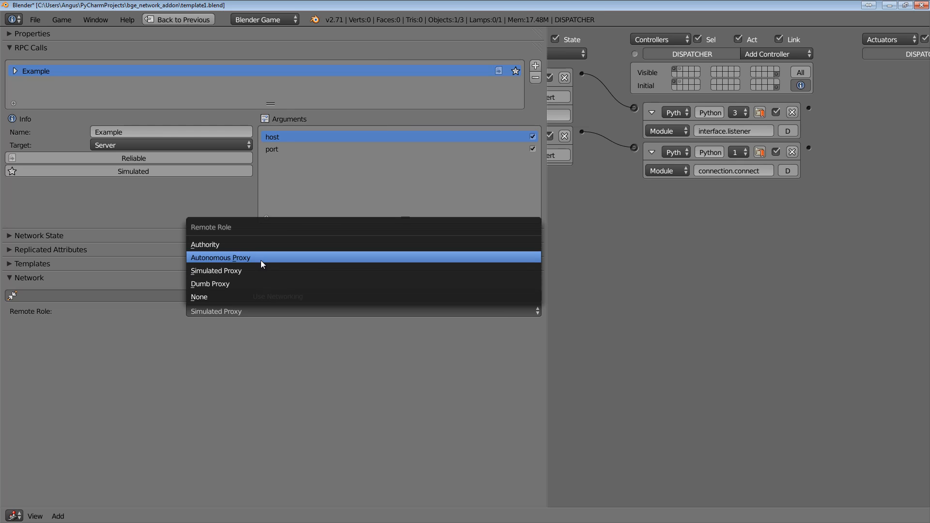
{"action": "left_click", "coordinate": [268, 274]}
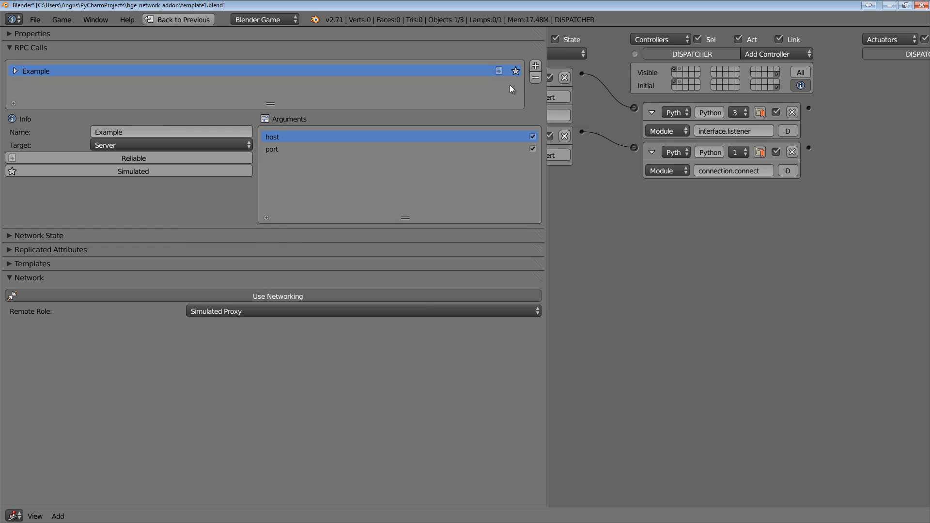
{"action": "left_click", "coordinate": [432, 310]}
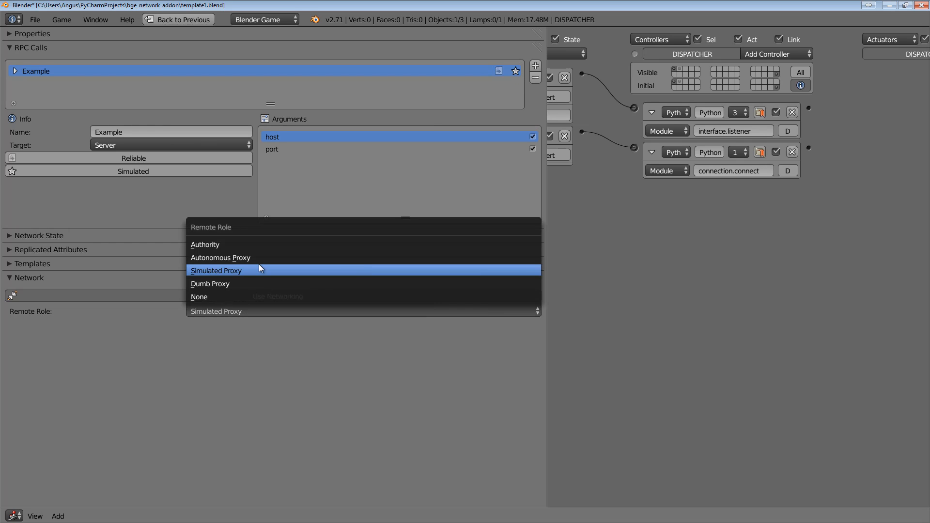
{"action": "left_click", "coordinate": [227, 270]}
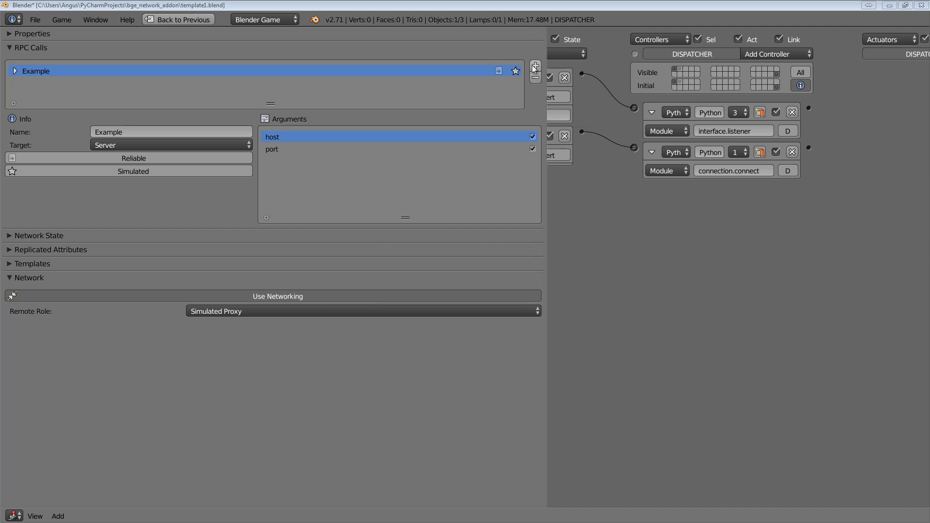
{"action": "left_click", "coordinate": [437, 312]}
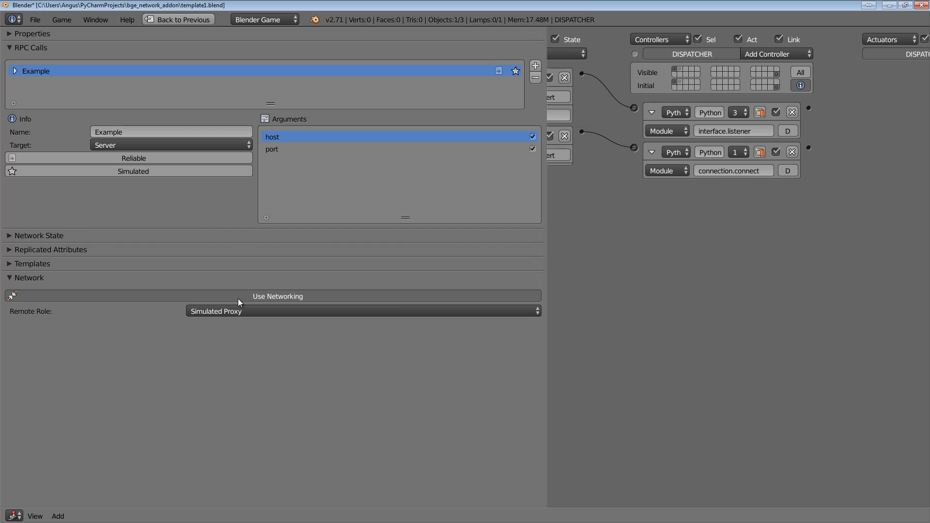
{"action": "left_click", "coordinate": [237, 315]}
{"action": "left_click", "coordinate": [351, 313]}
{"action": "left_click", "coordinate": [208, 315]}
{"action": "left_click", "coordinate": [235, 257]}
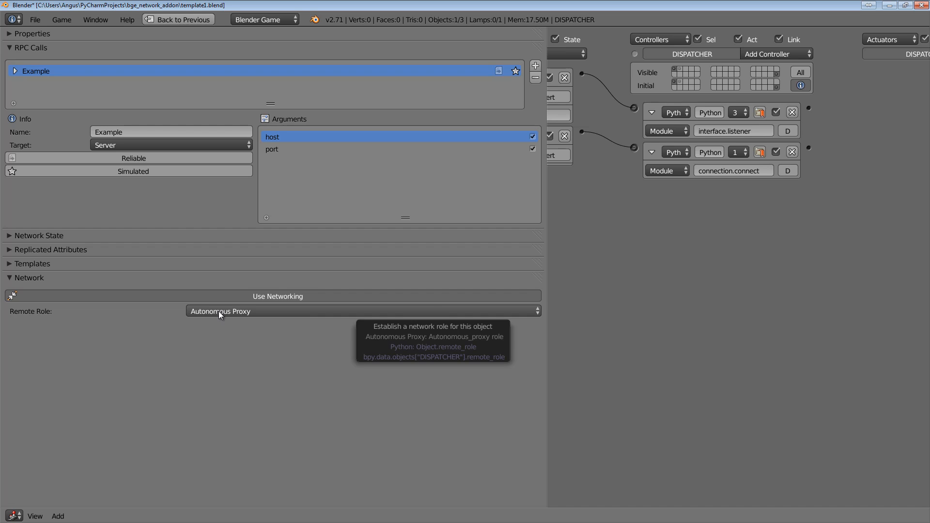
{"action": "left_click", "coordinate": [218, 311]}
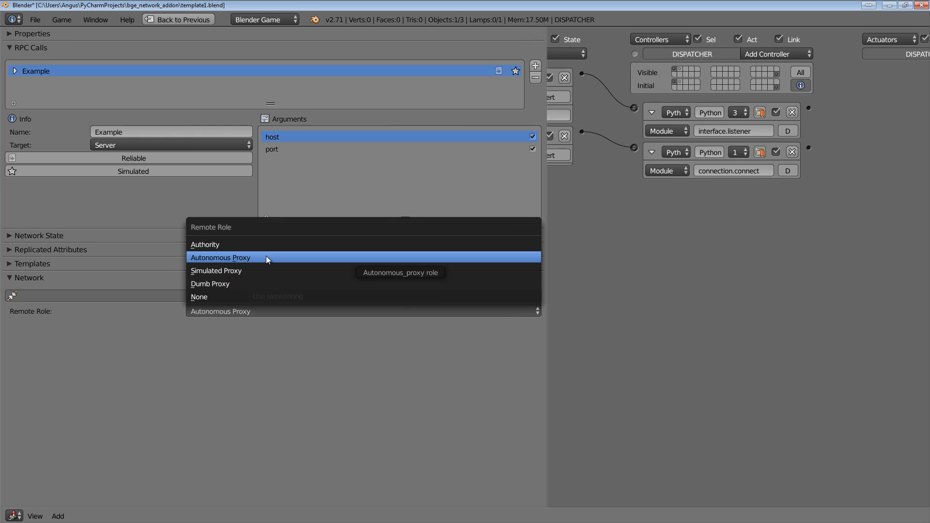
{"action": "left_click", "coordinate": [227, 271]}
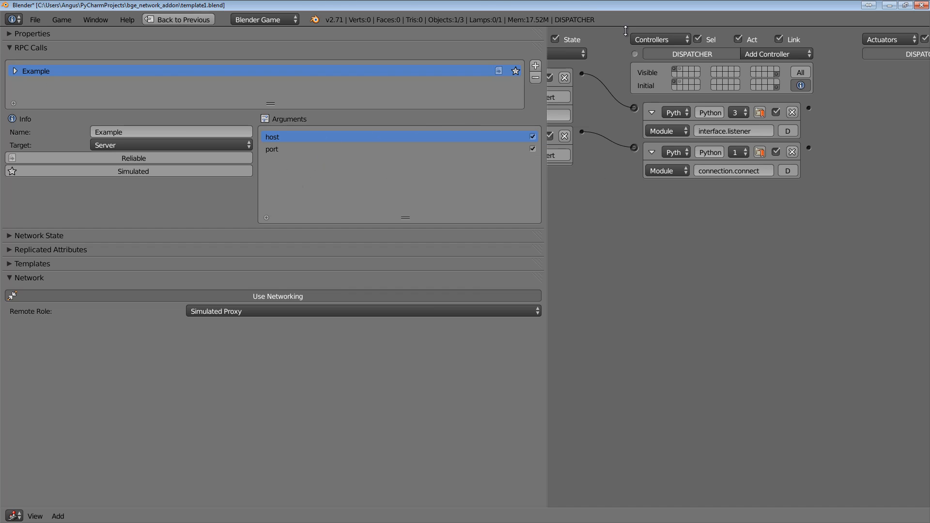
- Disable the host and port arguments of the Example RPC call and expand the game properties
{"action": "left_click", "coordinate": [531, 137]}
{"action": "left_click", "coordinate": [455, 34]}
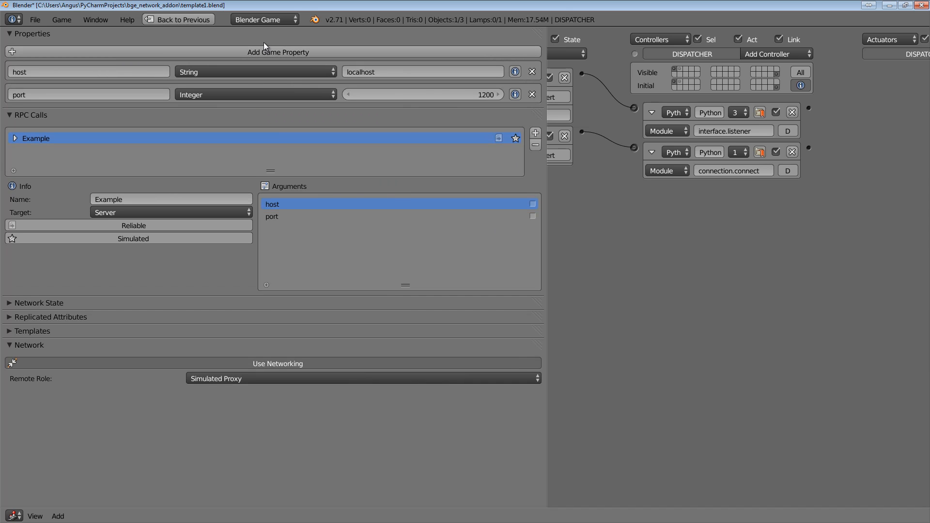
- Enable the Example call's host argument while adding a game property named prop and deleting it again
{"action": "left_click", "coordinate": [313, 52]}
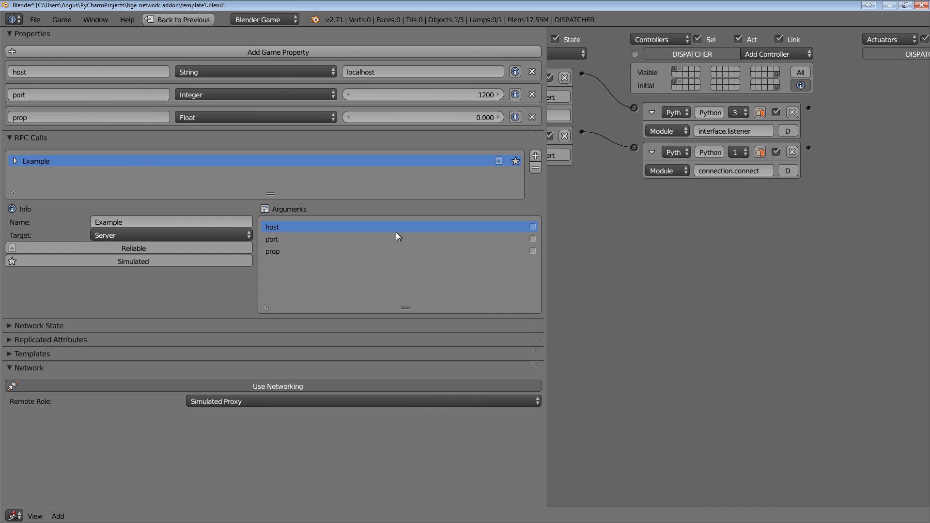
{"action": "left_click", "coordinate": [532, 227]}
{"action": "left_click", "coordinate": [531, 117]}
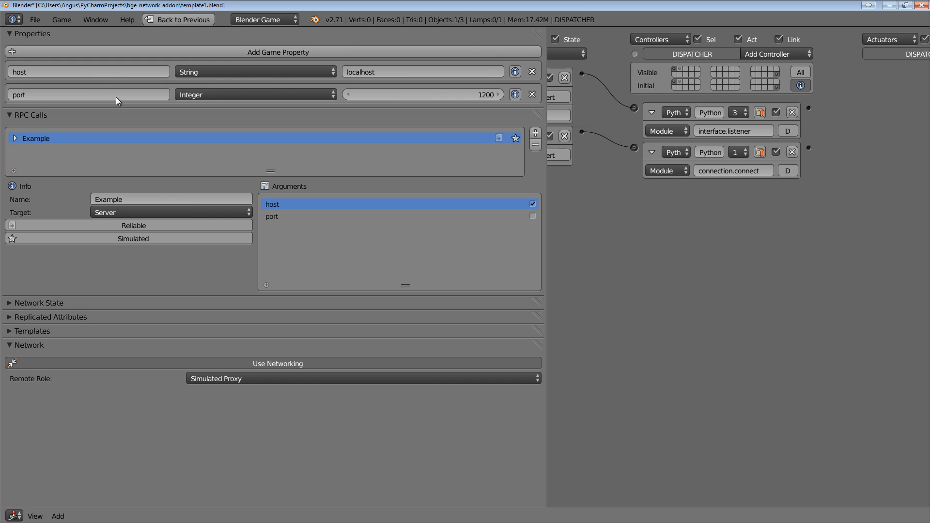
- Try editing the host game property's name, restoring it to host
{"action": "left_click", "coordinate": [114, 73]}
{"action": "type", "text": "r"}
{"action": "left_click", "coordinate": [188, 135]}
{"action": "left_click", "coordinate": [81, 72]}
{"action": "key", "text": "BackSpace"}
{"action": "key", "text": "Return"}
- Collapse the Properties and RPC Calls sections and expand Network State
{"action": "left_click", "coordinate": [65, 32]}
{"action": "left_click", "coordinate": [28, 47]}
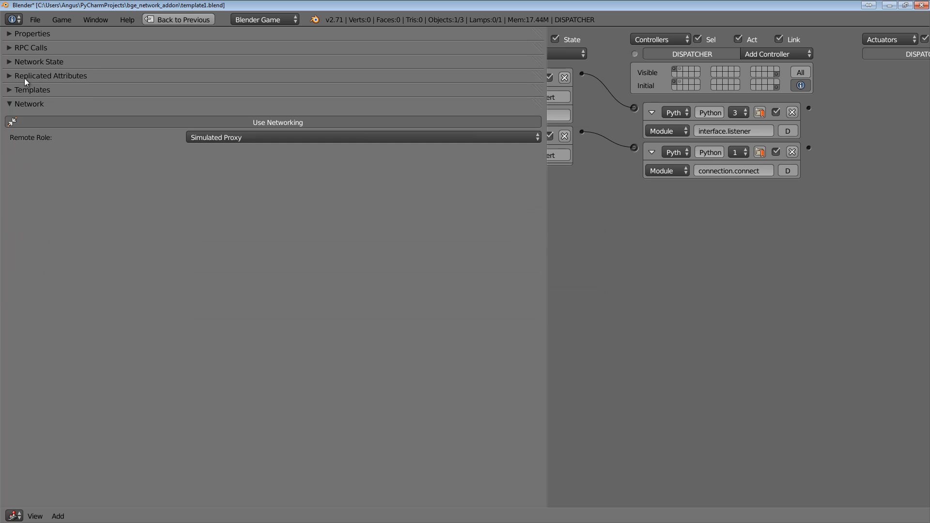
{"action": "left_click", "coordinate": [46, 62]}
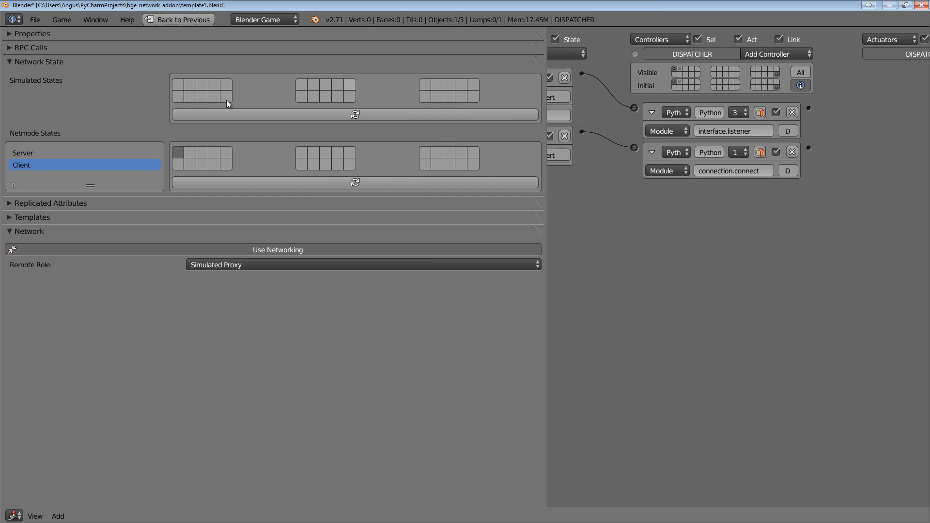
- Enable extra states in the second and third state groups for the Server netmode, and select the Client netmode
{"action": "left_click", "coordinate": [32, 156]}
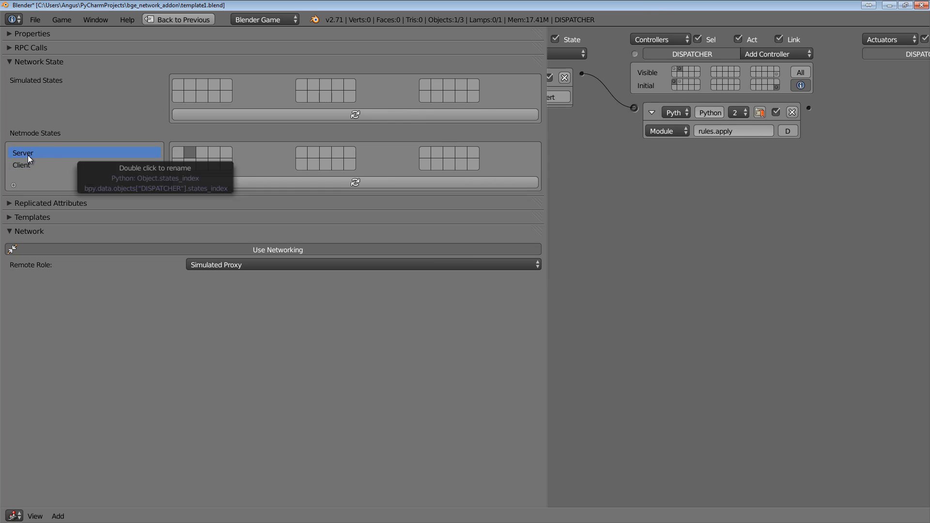
{"action": "left_click", "coordinate": [314, 148]}
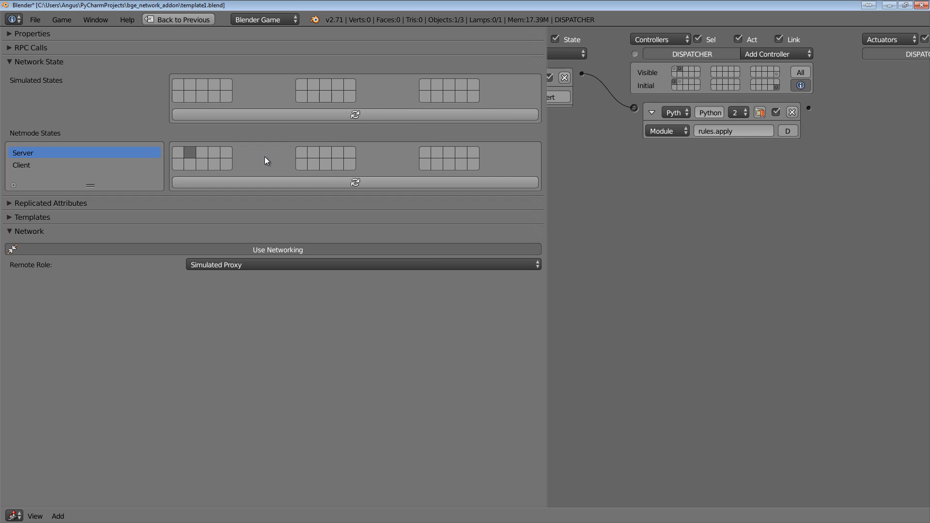
{"action": "left_click", "coordinate": [64, 151]}
{"action": "left_click", "coordinate": [456, 155]}
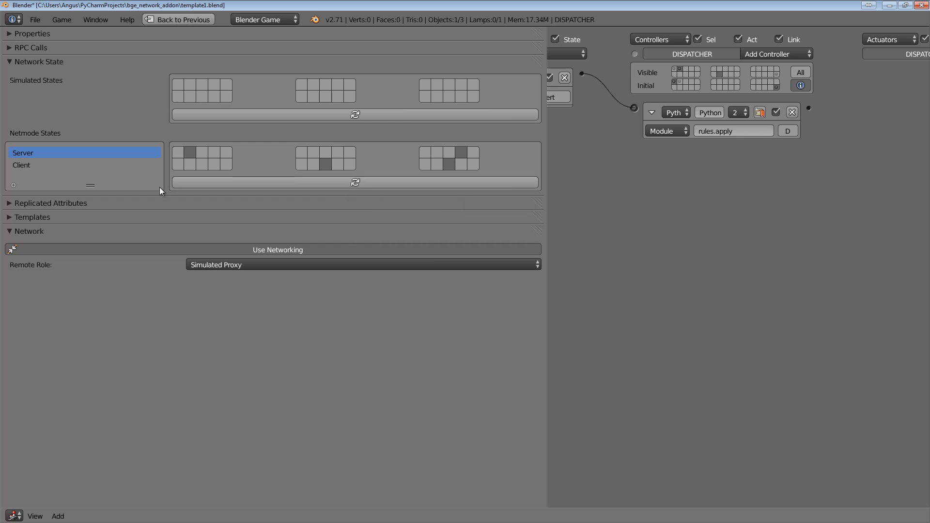
{"action": "left_click", "coordinate": [35, 165]}
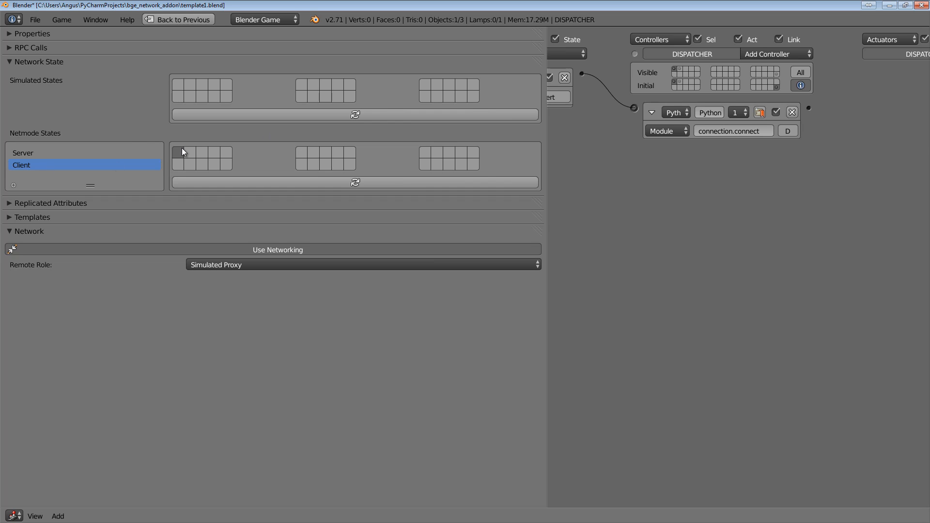
- Select the Server netmode, enable most of the object's visible controller states across all three groups, and copy them into the Server netmode states
{"action": "left_click", "coordinate": [121, 148]}
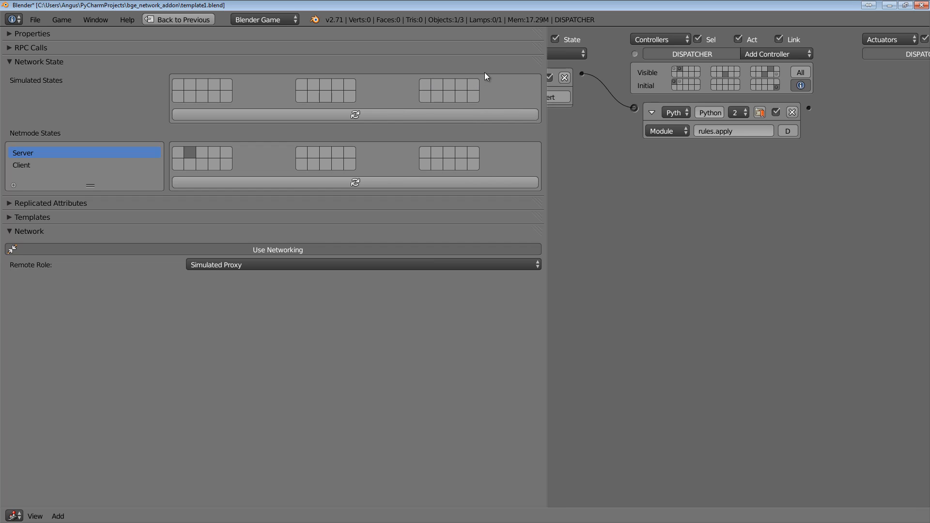
{"action": "left_click", "coordinate": [361, 184]}
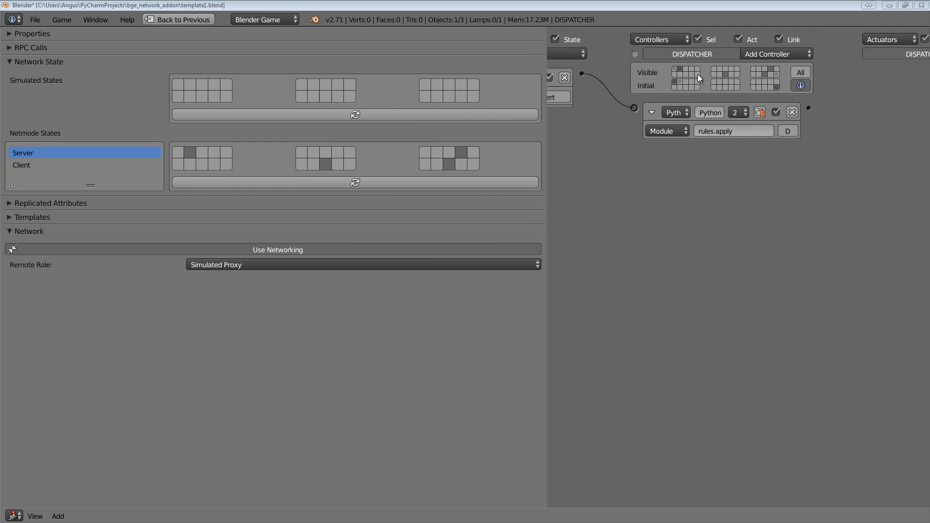
{"action": "mouse_move", "coordinate": [688, 72]}
{"action": "left_mouse_down"}
{"action": "mouse_move", "coordinate": [745, 77]}
{"action": "mouse_move", "coordinate": [673, 71]}
{"action": "left_mouse_up"}
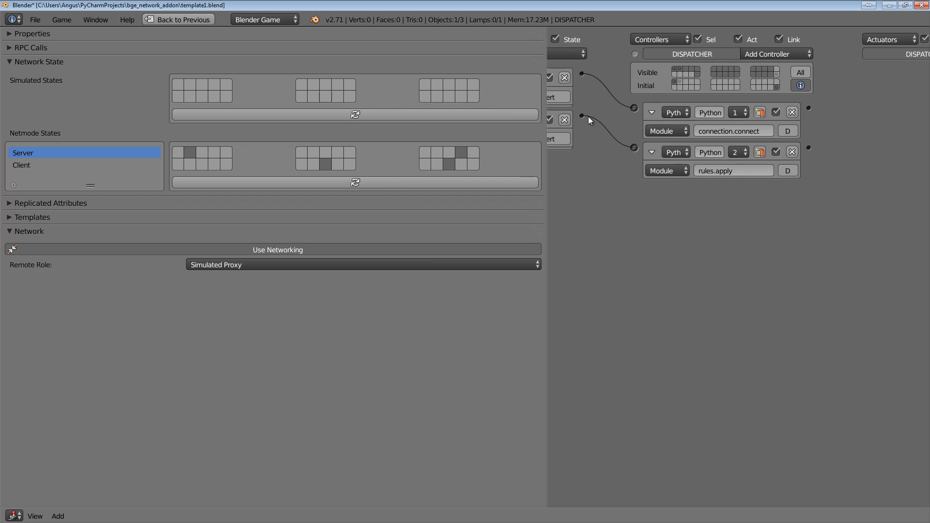
{"action": "left_click", "coordinate": [380, 187]}
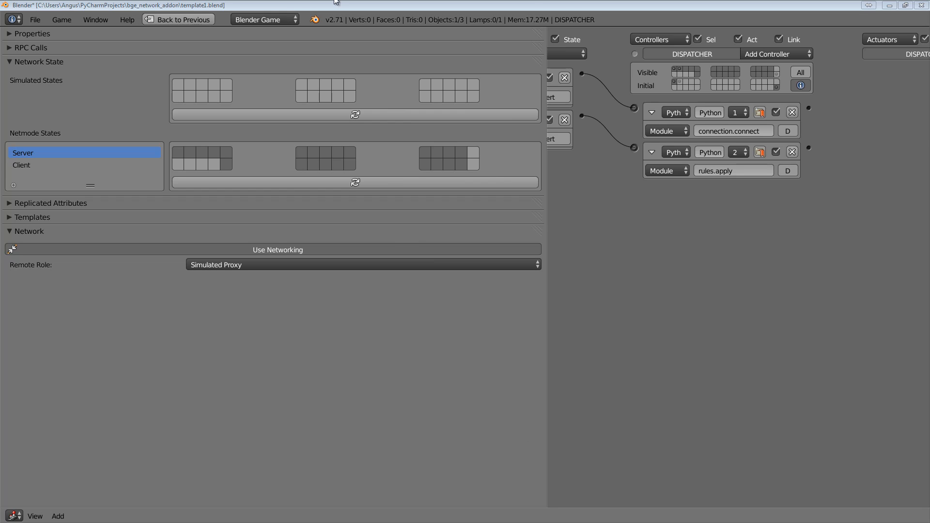
- Collapse Network State, expand Replicated Attributes, and briefly check the RPC Calls section
{"action": "left_click", "coordinate": [35, 66]}
{"action": "left_click", "coordinate": [79, 73]}
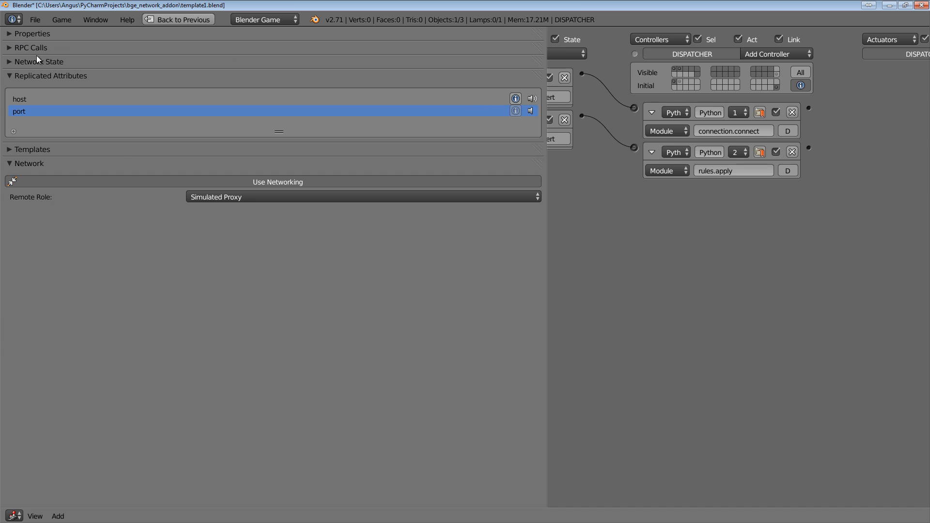
{"action": "left_click", "coordinate": [61, 51]}
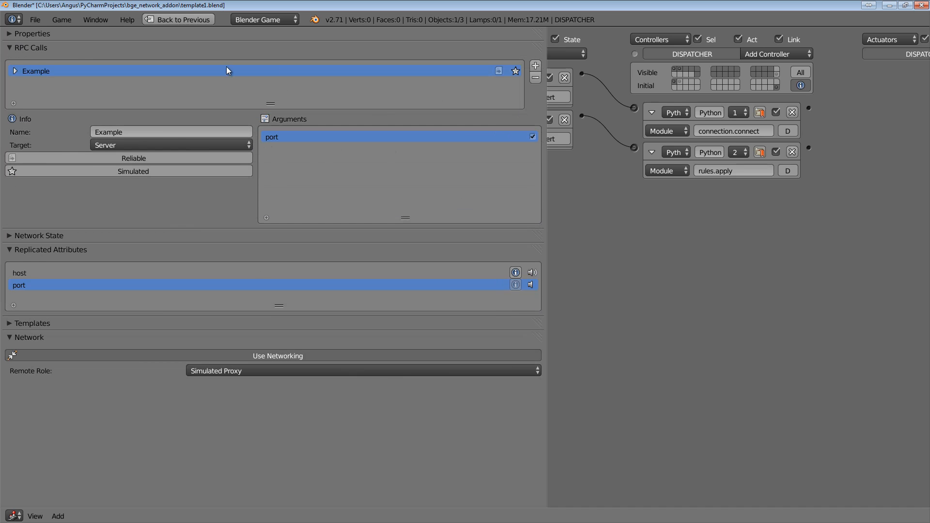
{"action": "left_click", "coordinate": [43, 47]}
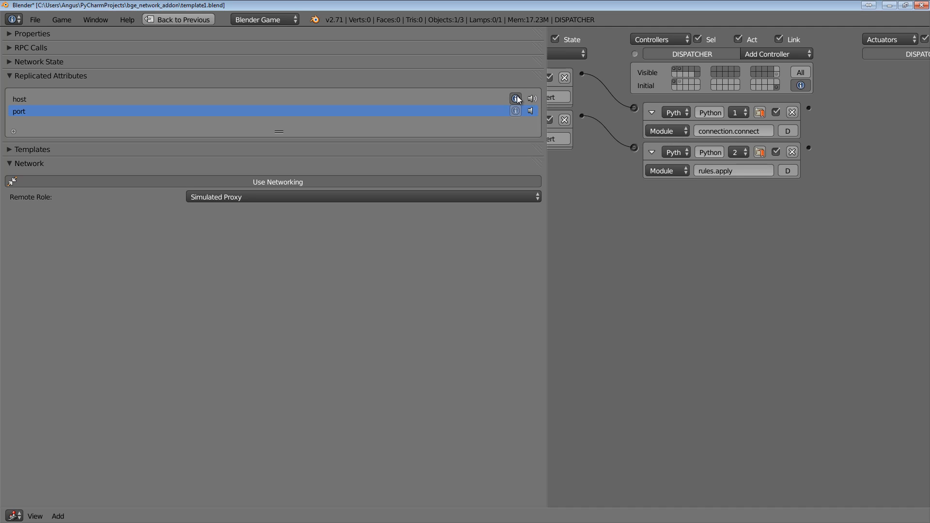
- Toggle the port attribute's notification option on and back off, and collapse Replicated Attributes
{"action": "right_click", "coordinate": [519, 97]}
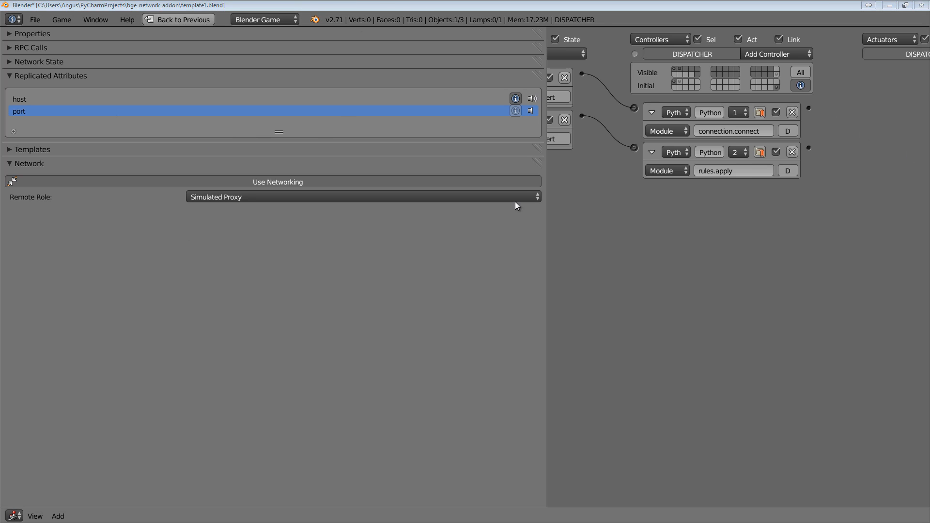
{"action": "left_click", "coordinate": [514, 113]}
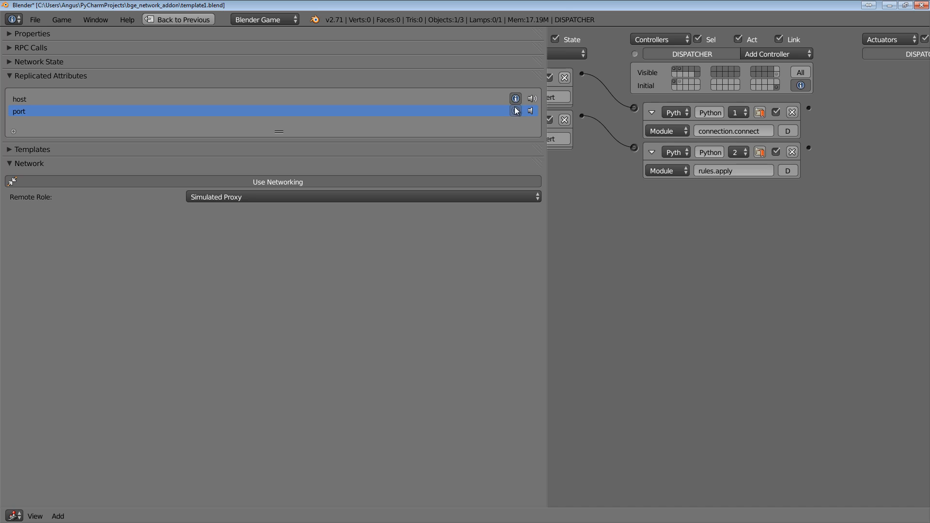
{"action": "left_click", "coordinate": [515, 110]}
{"action": "left_click", "coordinate": [43, 73]}
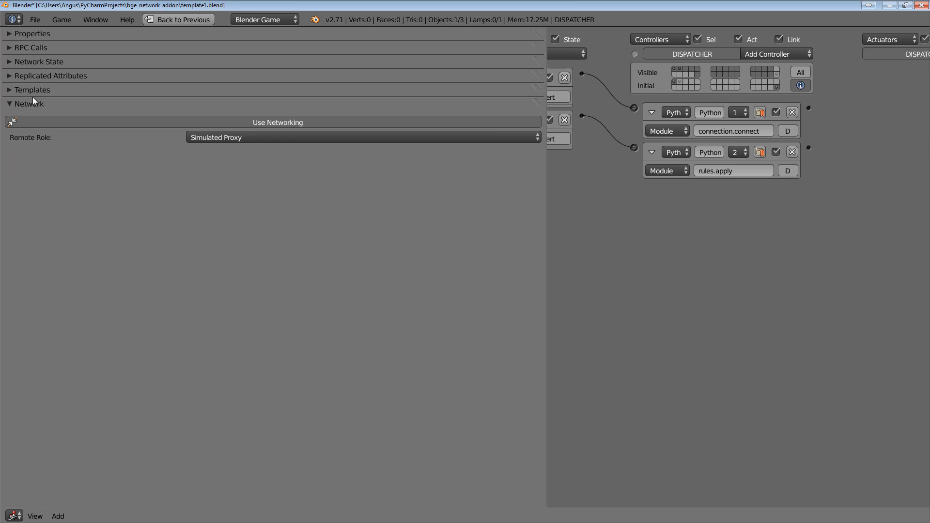
- Expand Templates, examine the template classes of game_system.entities including Projectile, and collapse the section
{"action": "left_click", "coordinate": [33, 93]}
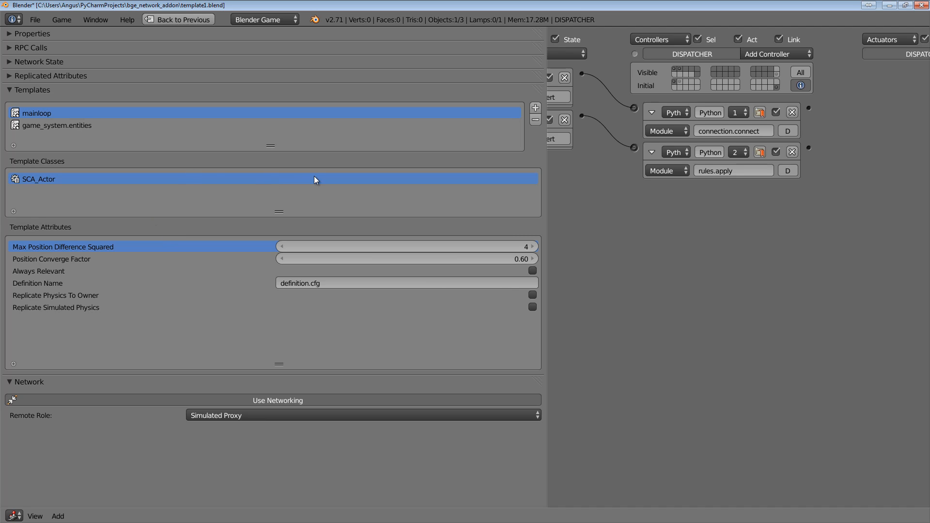
{"action": "right_click", "coordinate": [352, 19]}
{"action": "left_click", "coordinate": [88, 127]}
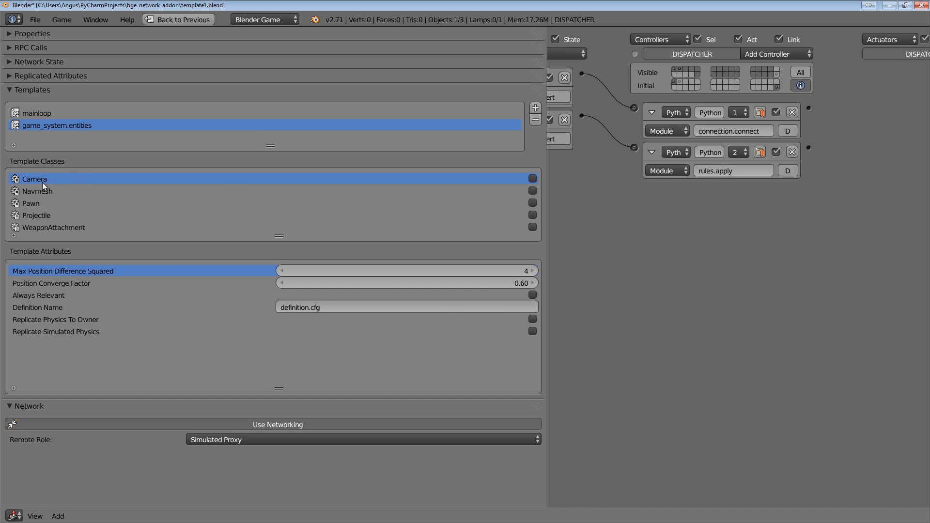
{"action": "left_click", "coordinate": [52, 213]}
{"action": "left_click", "coordinate": [26, 87]}
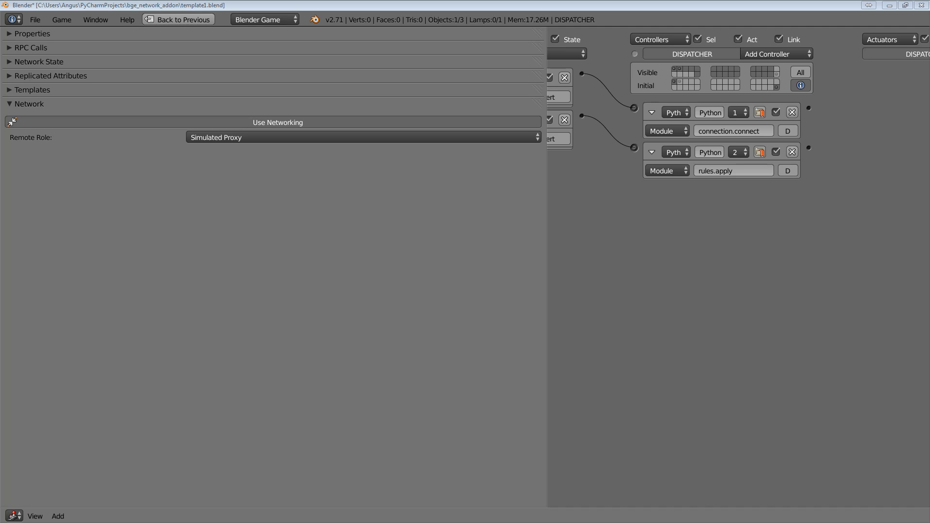
- Switch to Windows Explorer and browse network_data, checking the Cube folder before opening the DISPATCHER folder and selecting actor.definition
{"action": "key", "text": "alt+Tab"}
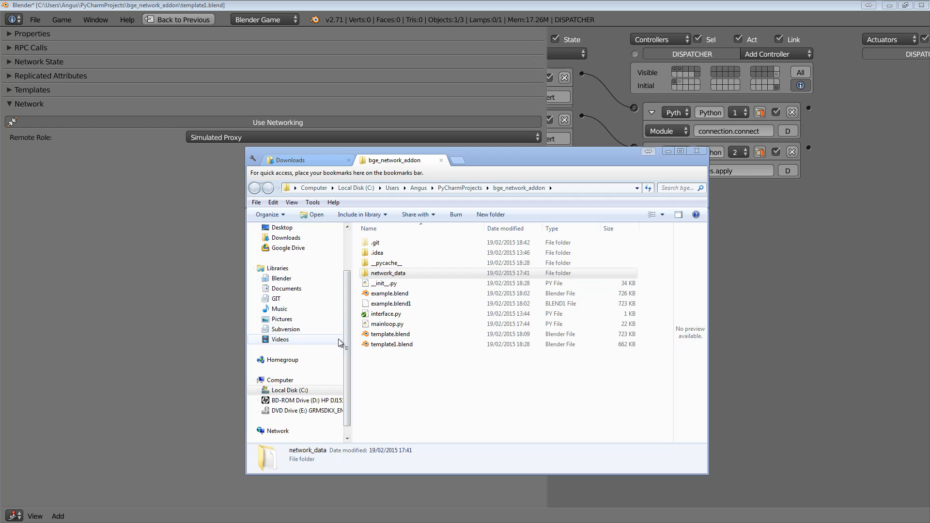
{"action": "double_click", "coordinate": [390, 272]}
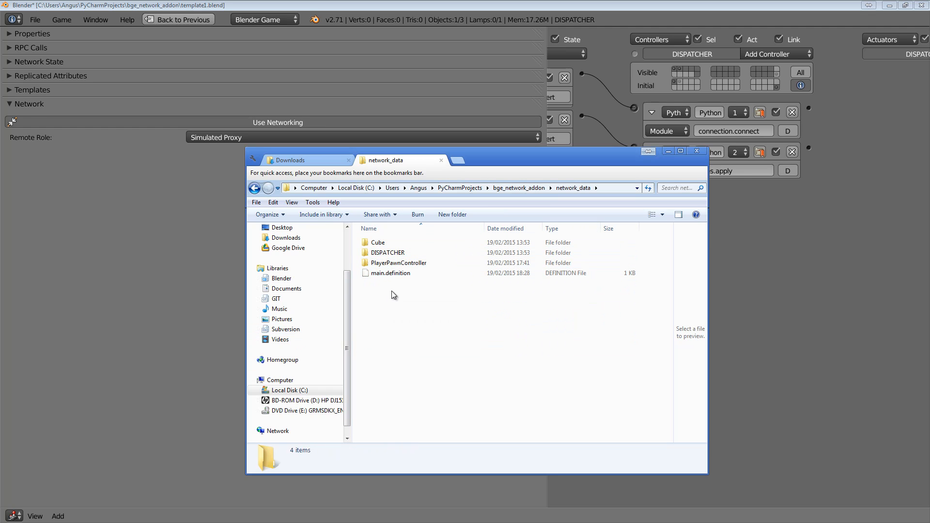
{"action": "double_click", "coordinate": [381, 244]}
{"action": "key", "text": "BackSpace"}
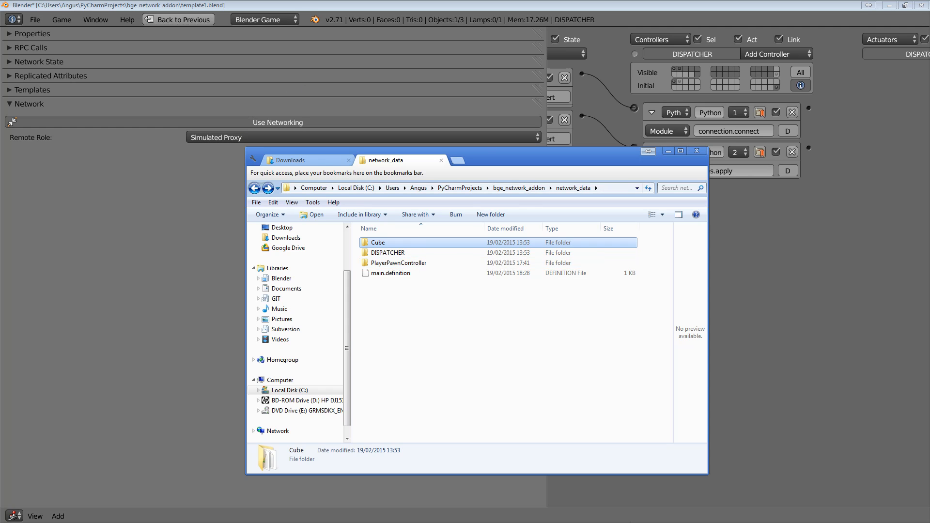
{"action": "double_click", "coordinate": [403, 250]}
{"action": "left_click", "coordinate": [403, 244]}
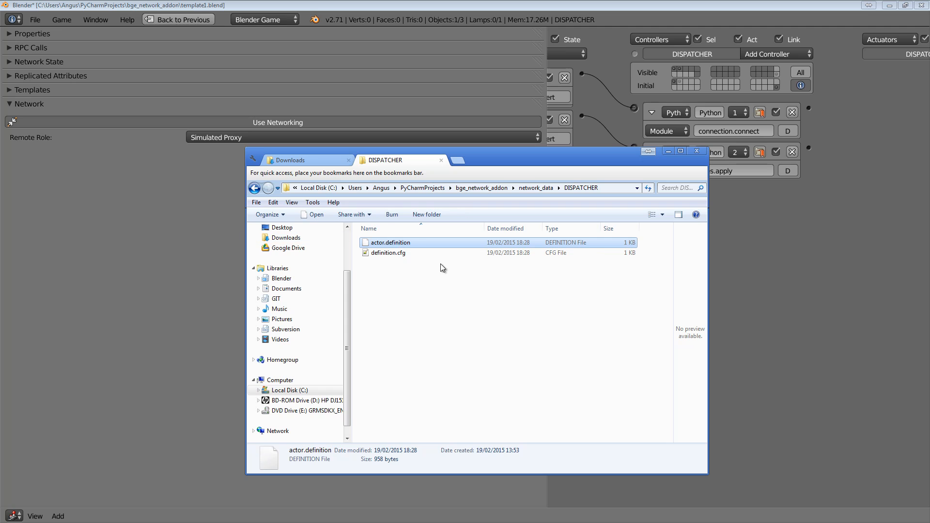
- Inspect definition.cfg in the DISPATCHER folder and open its actor.definition in Notepad++
{"action": "right_click", "coordinate": [395, 249]}
{"action": "left_click", "coordinate": [405, 255]}
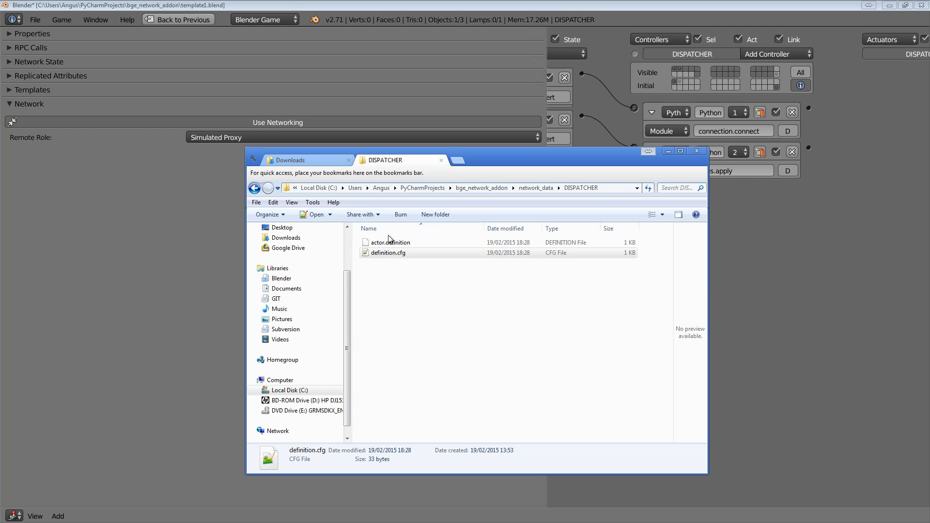
{"action": "left_click", "coordinate": [386, 253]}
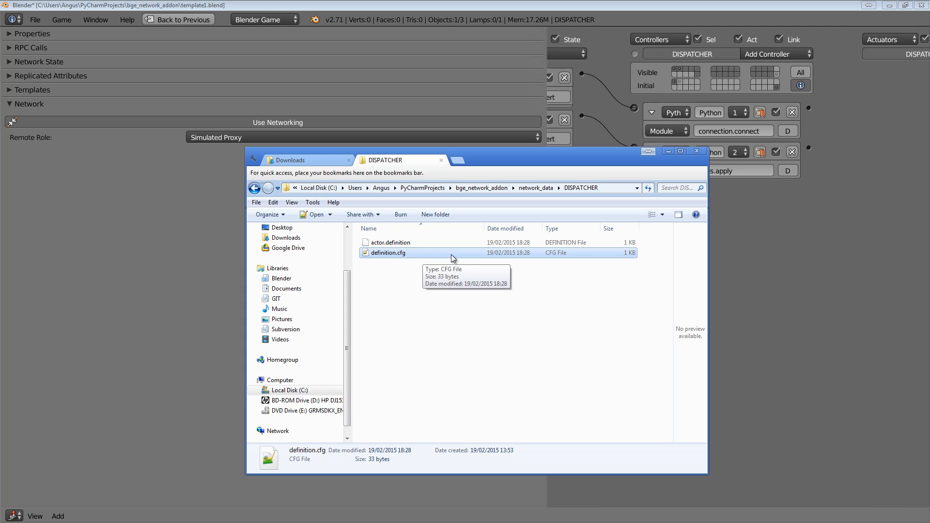
{"action": "left_click", "coordinate": [377, 243]}
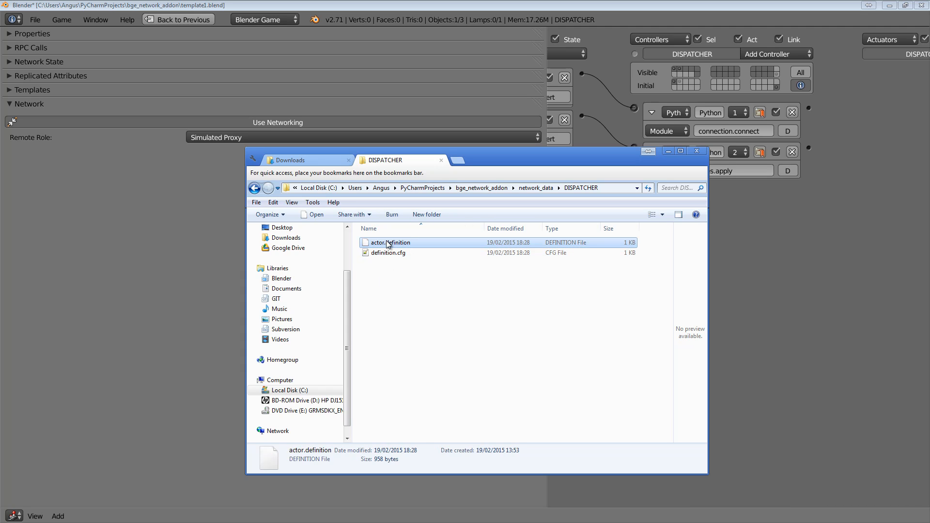
{"action": "double_click", "coordinate": [378, 243]}
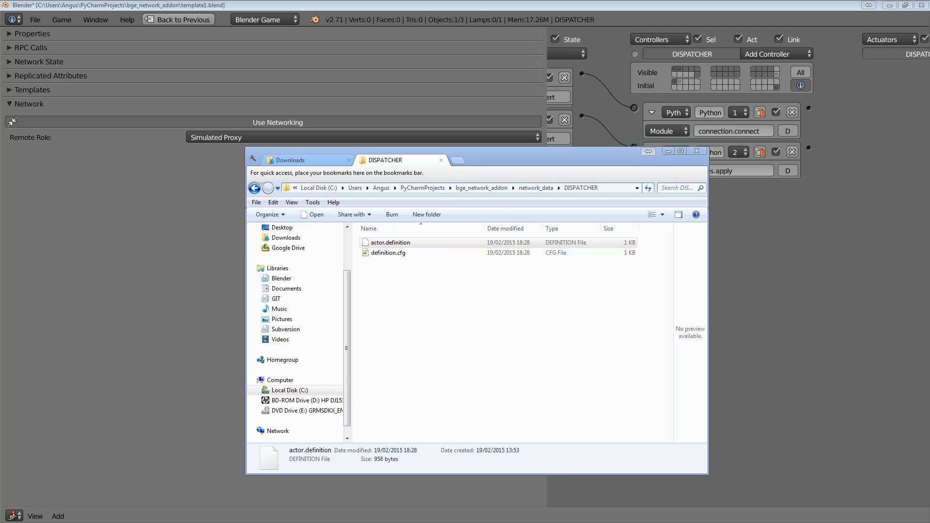
{"action": "left_click_drag", "start_coordinate": [917, 111], "coordinate": [391, 1]}
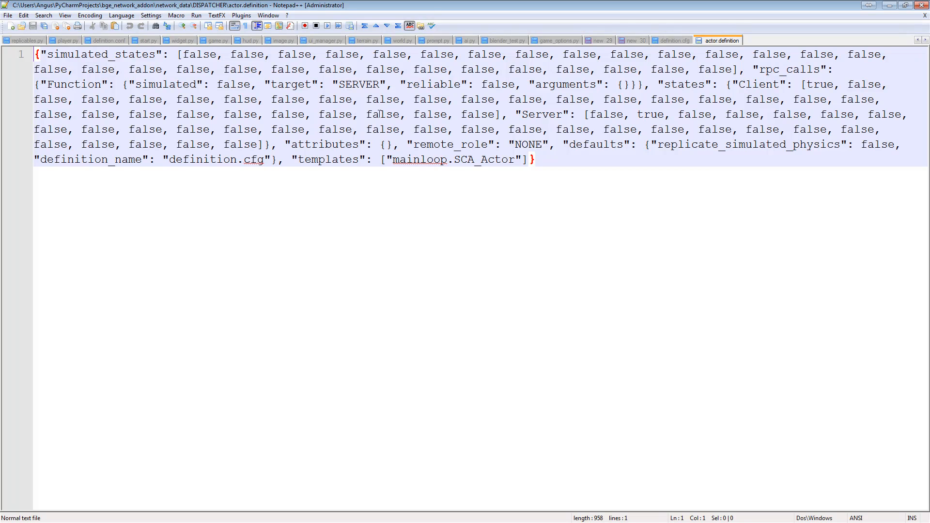
- Examine the simulated_states, rpc_calls, states and templates entries of DISPATCHER's actor.definition, and minimize the editor
{"action": "left_click", "coordinate": [286, 144]}
{"action": "left_click", "coordinate": [81, 69]}
{"action": "left_click_drag", "start_coordinate": [799, 69], "coordinate": [725, 69]}
{"action": "left_click_drag", "start_coordinate": [47, 84], "coordinate": [789, 84]}
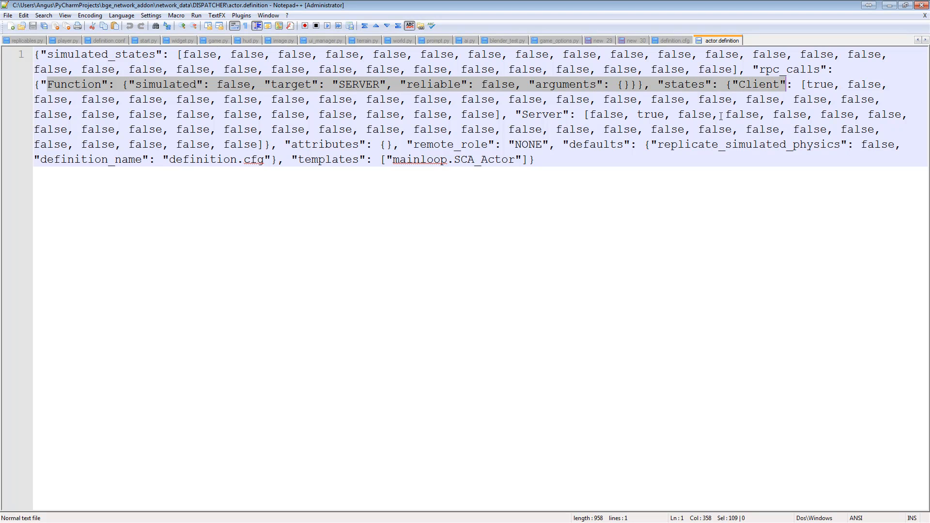
{"action": "left_click_drag", "start_coordinate": [115, 54], "coordinate": [739, 54]}
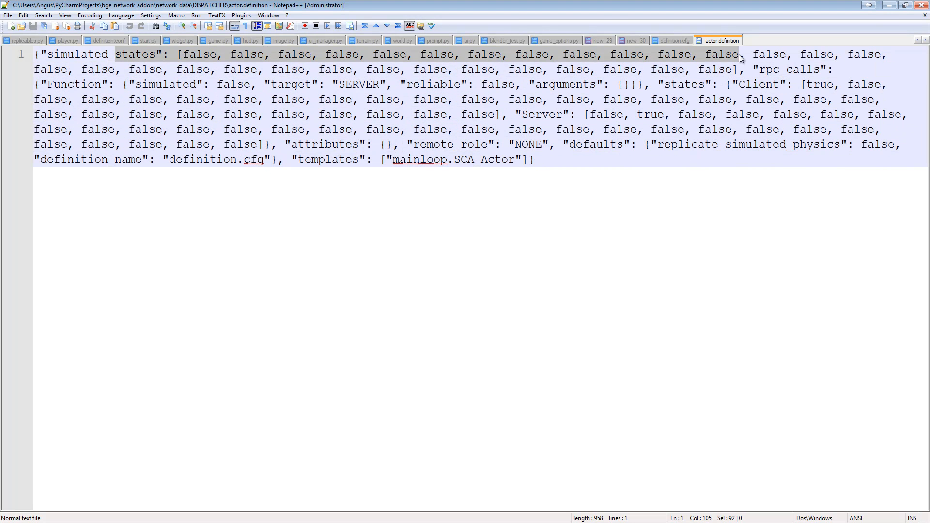
{"action": "left_click_drag", "start_coordinate": [380, 160], "coordinate": [554, 157]}
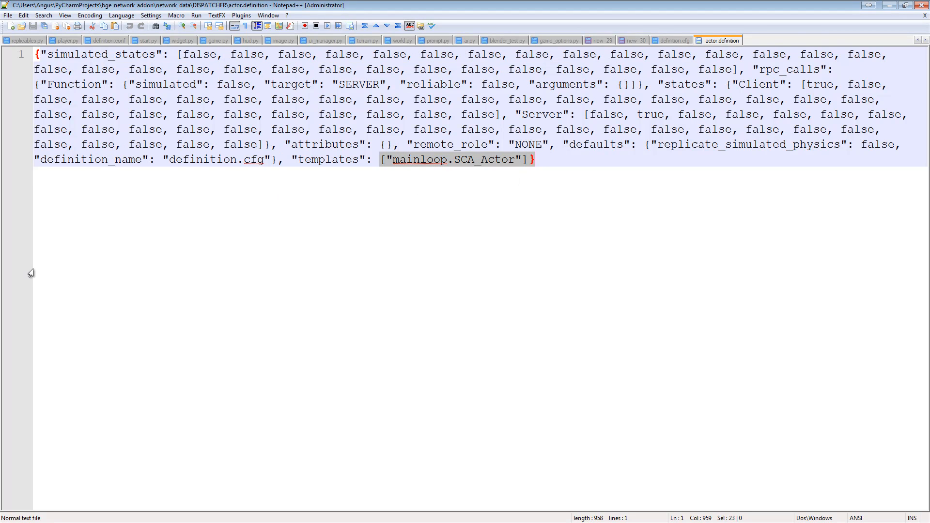
{"action": "left_click", "coordinate": [889, 6]}
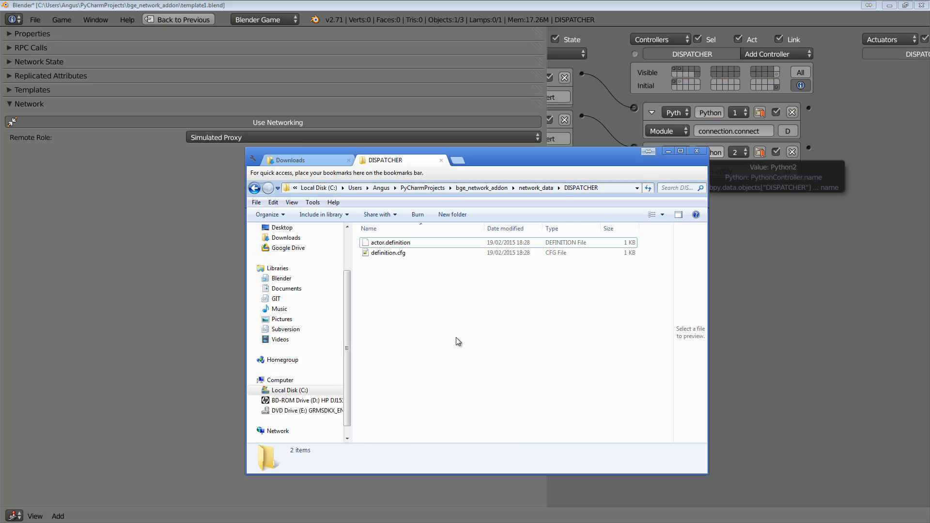
- Open the Cube folder's actor.definition in Notepad++, review its entries from rpc_calls to templates, and minimize the editor
{"action": "key", "text": "BackSpace"}
{"action": "double_click", "coordinate": [387, 243]}
{"action": "key", "text": "BackSpace"}
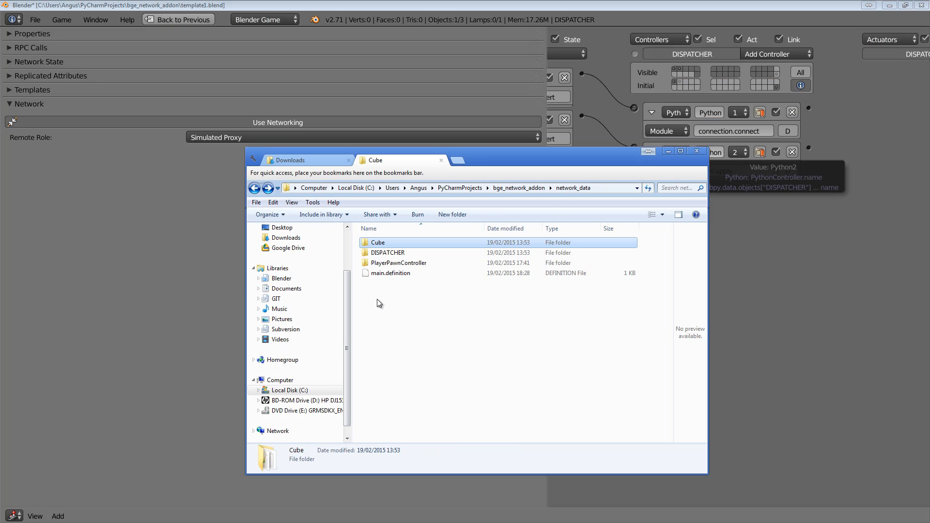
{"action": "double_click", "coordinate": [391, 242]}
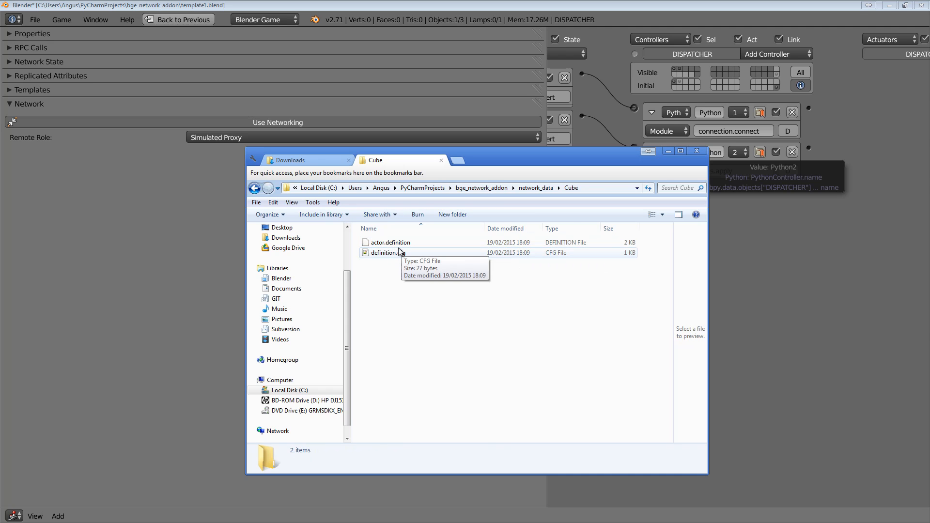
{"action": "left_click", "coordinate": [389, 253]}
{"action": "left_click", "coordinate": [404, 242]}
{"action": "right_click", "coordinate": [404, 243]}
{"action": "left_click", "coordinate": [325, 269]}
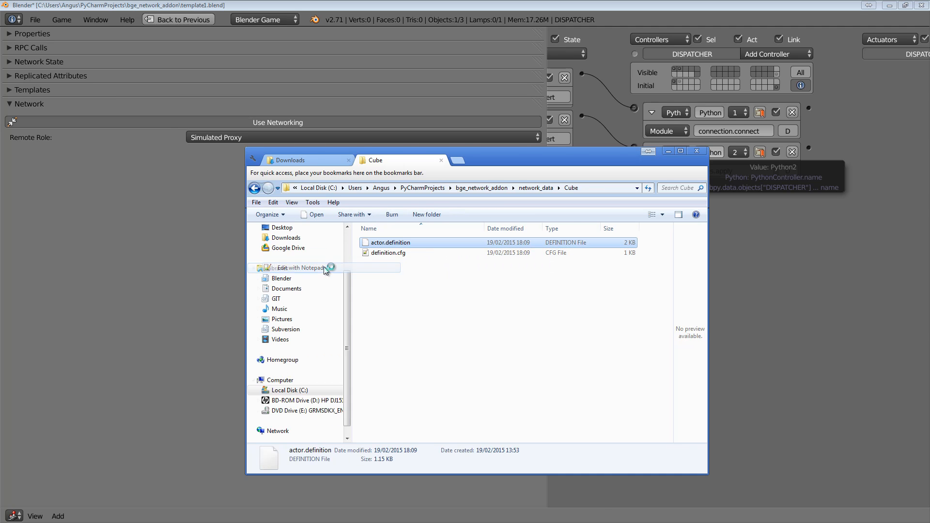
{"action": "left_click_drag", "start_coordinate": [88, 84], "coordinate": [279, 191]}
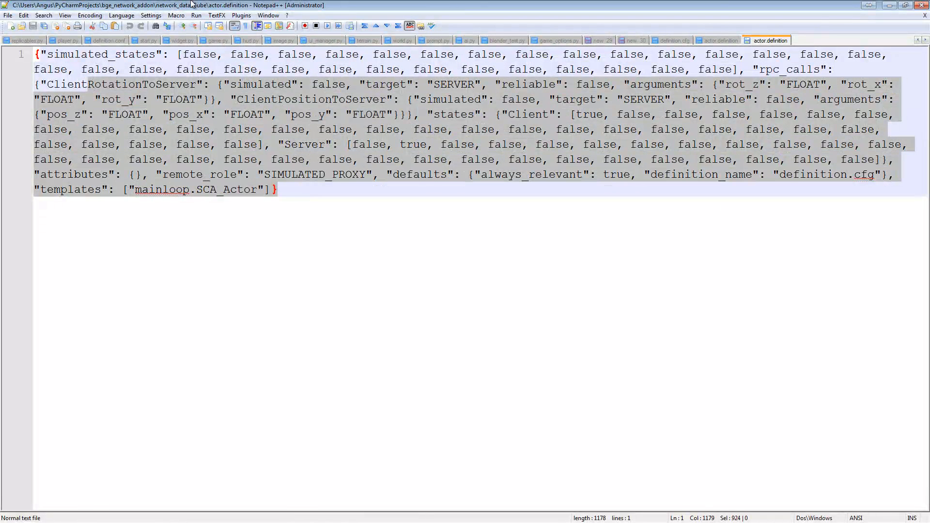
{"action": "left_click", "coordinate": [887, 5]}
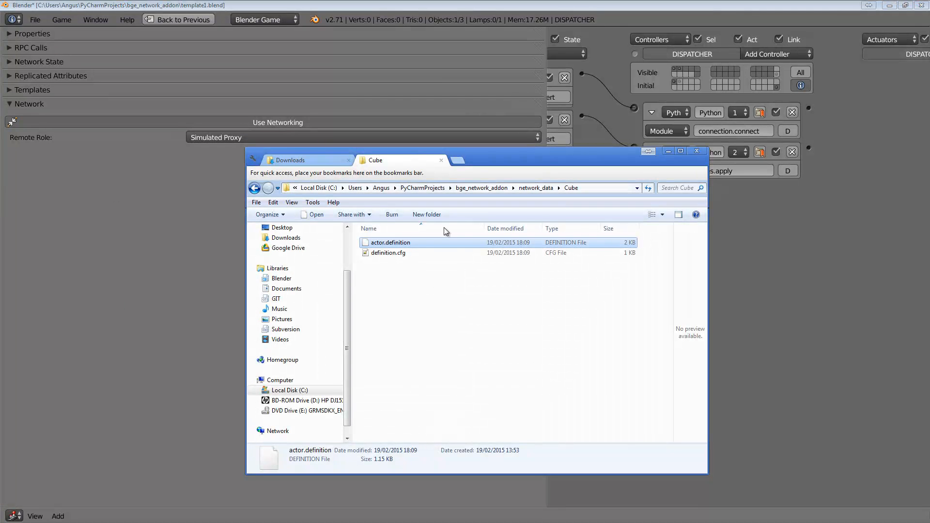
- Go back to network_data, open main.definition in Notepad++, and examine its netmode entry and value
{"action": "key", "text": "BackSpace"}
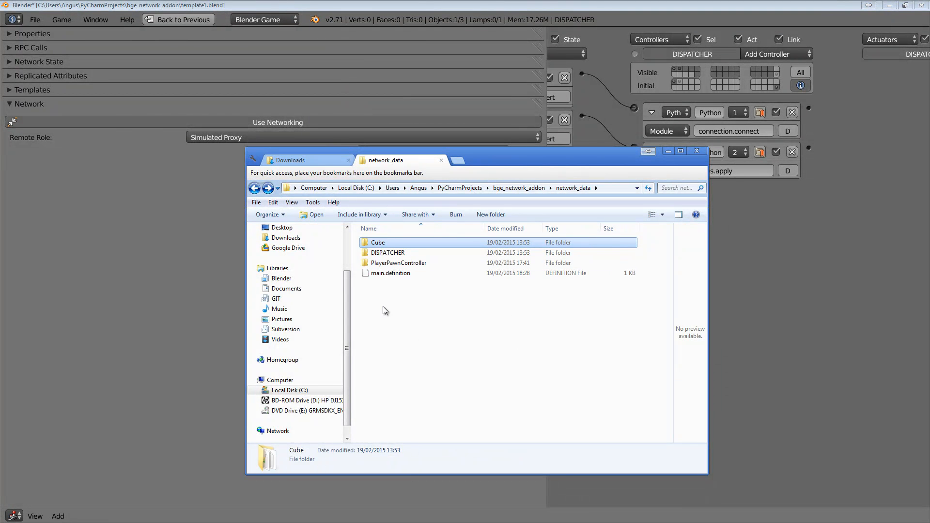
{"action": "right_click", "coordinate": [409, 271]}
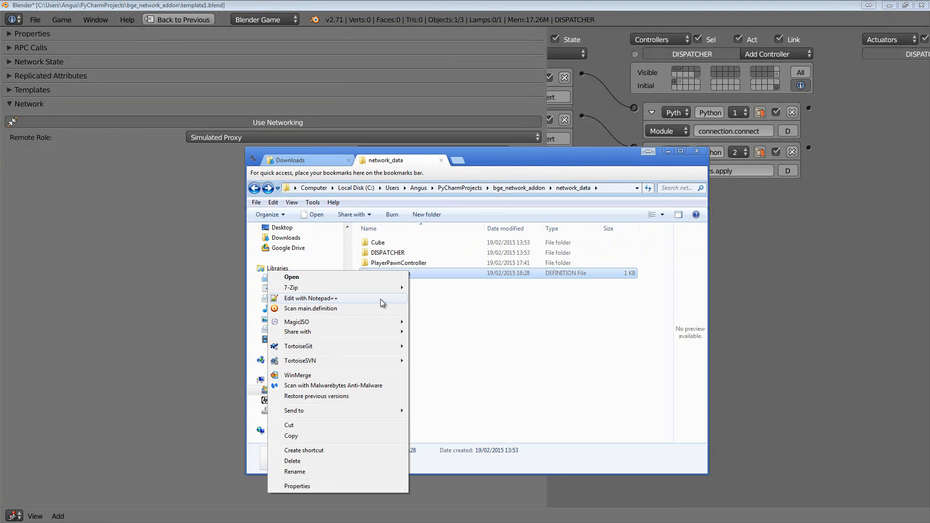
{"action": "left_click", "coordinate": [380, 298]}
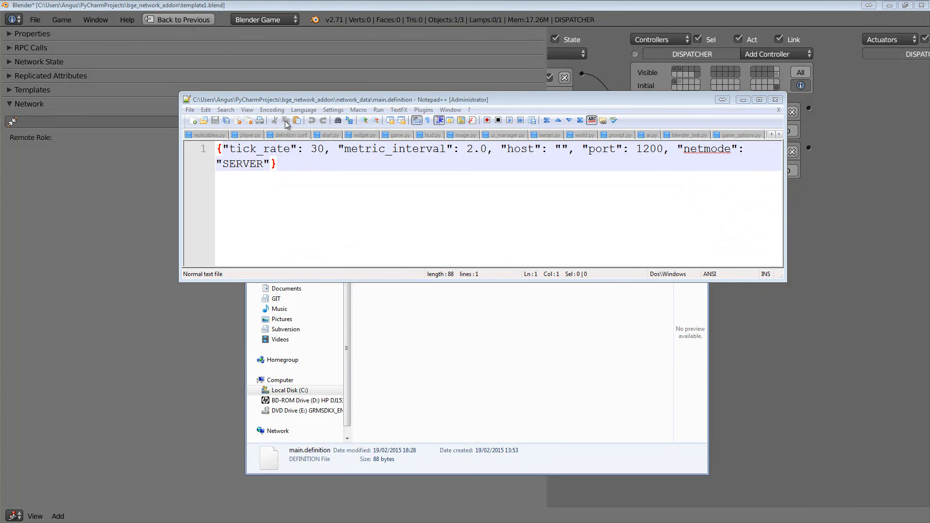
{"action": "double_click", "coordinate": [242, 164]}
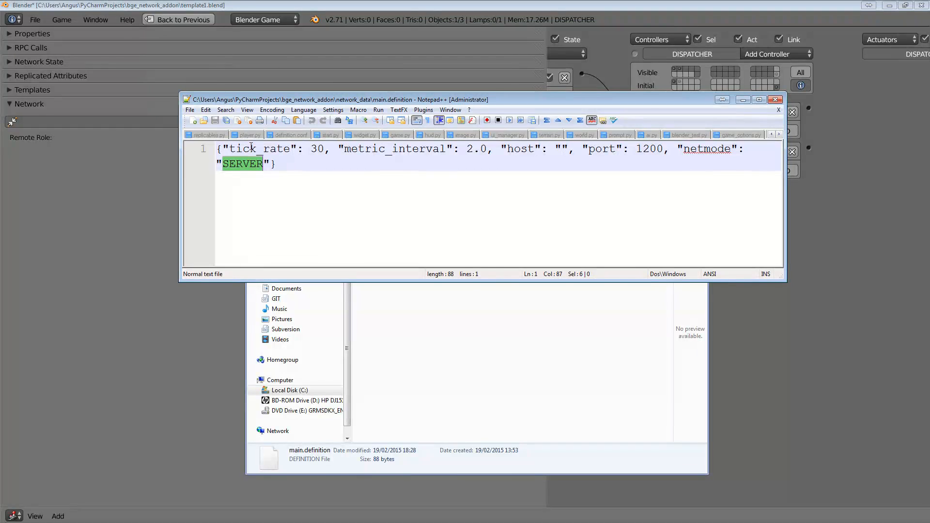
{"action": "left_click_drag", "start_coordinate": [684, 149], "coordinate": [731, 149]}
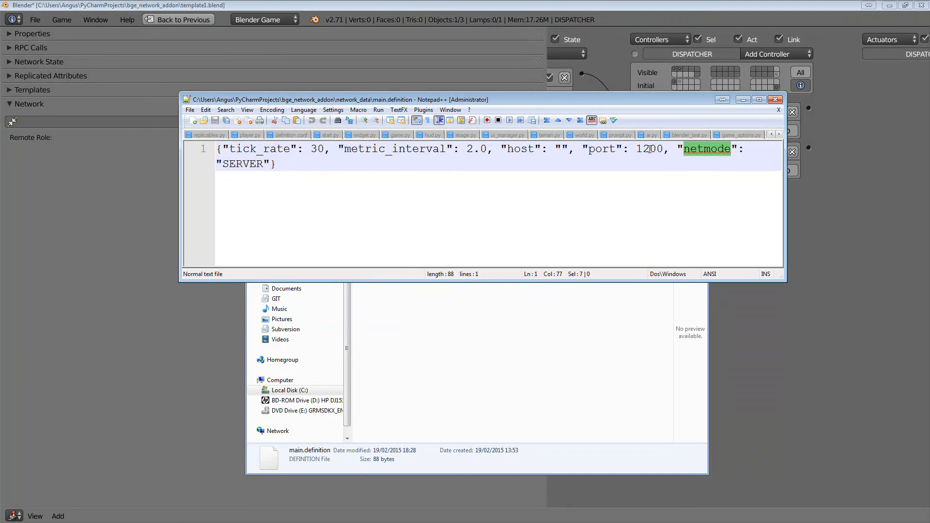
- Move the editor clear of the folder list, highlight all of main.definition, and minimize both windows to return to Blender
{"action": "left_click_drag", "start_coordinate": [567, 100], "coordinate": [542, 24]}
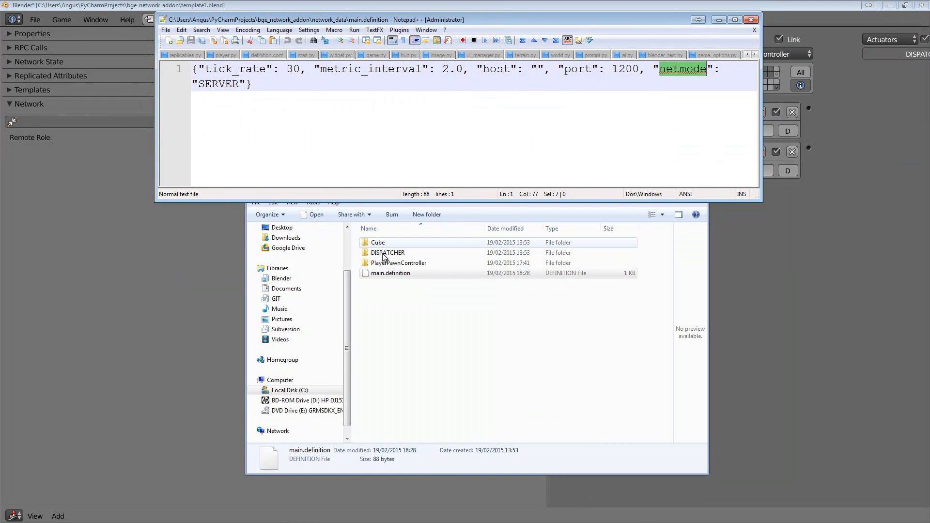
{"action": "key", "text": "ctrl+a"}
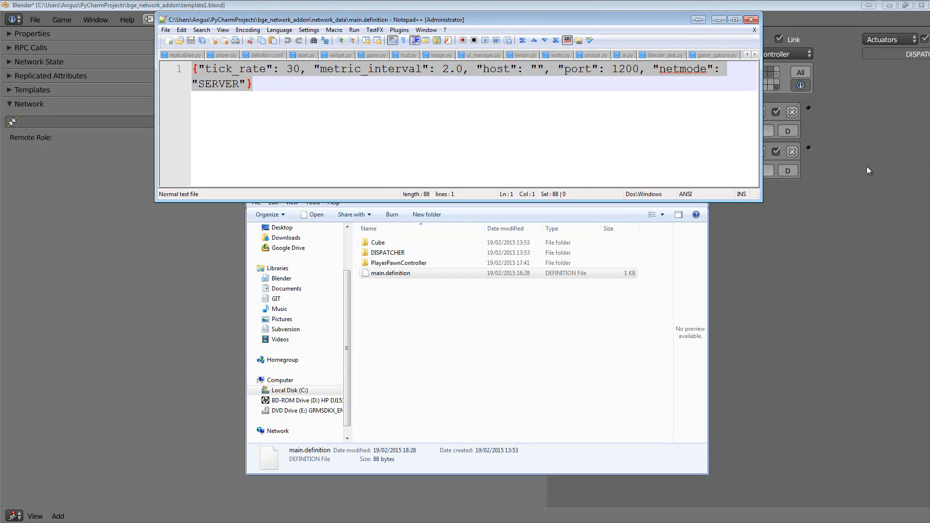
{"action": "left_click", "coordinate": [725, 19]}
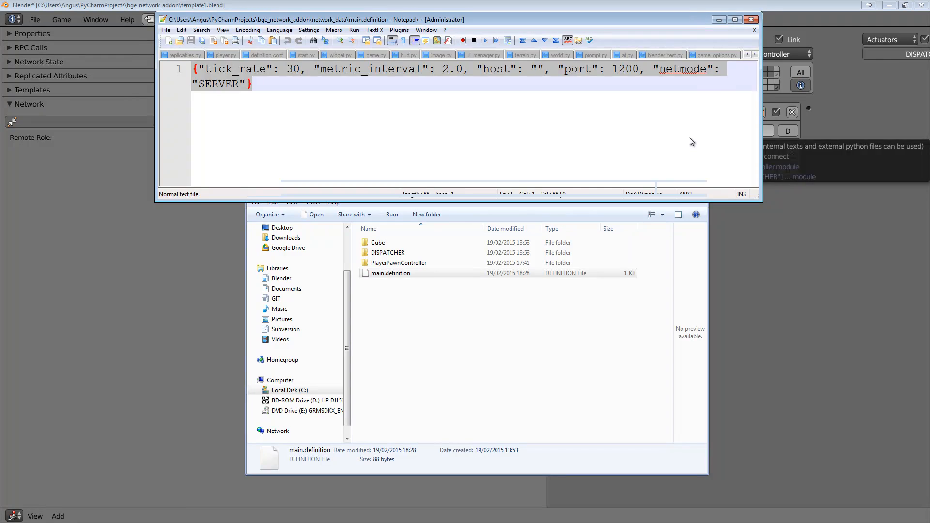
{"action": "left_click", "coordinate": [667, 152]}
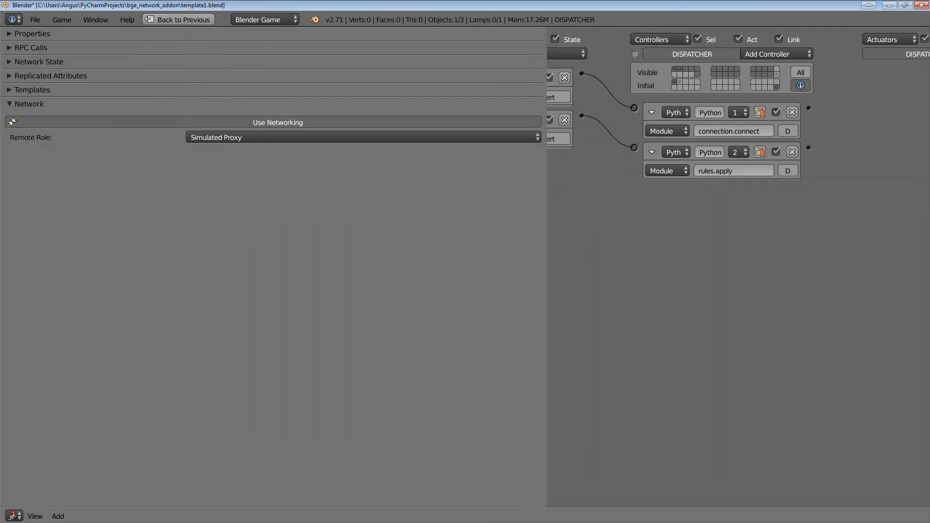